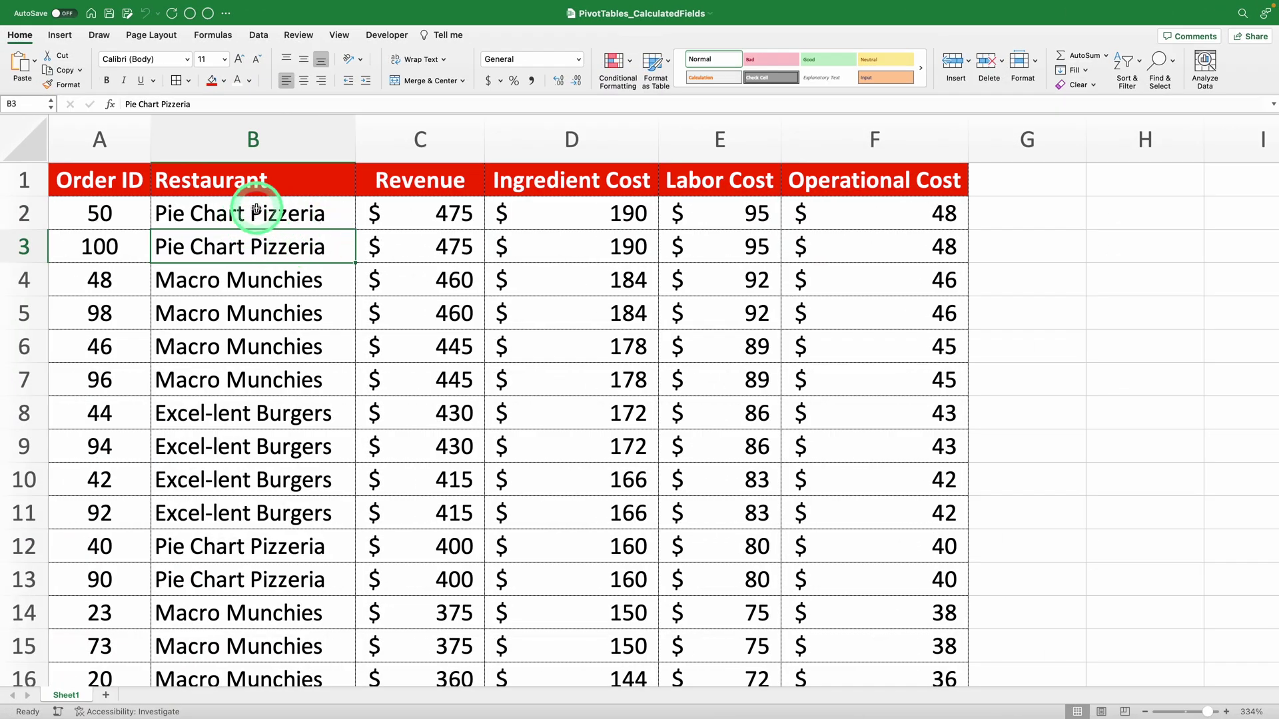
Step: Review the order data for the three restaurants and the Revenue through cost columns C to F
{"action": "left_click", "coordinate": [257, 209]}
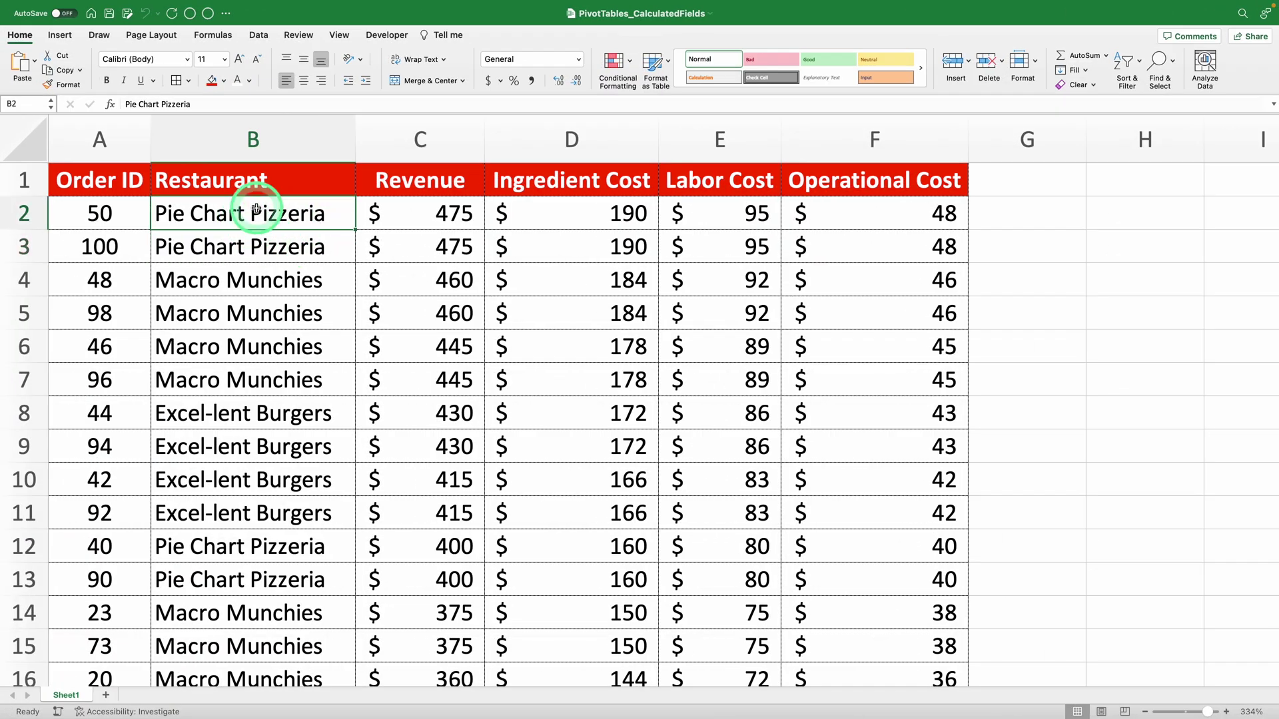
{"action": "left_click", "coordinate": [277, 283]}
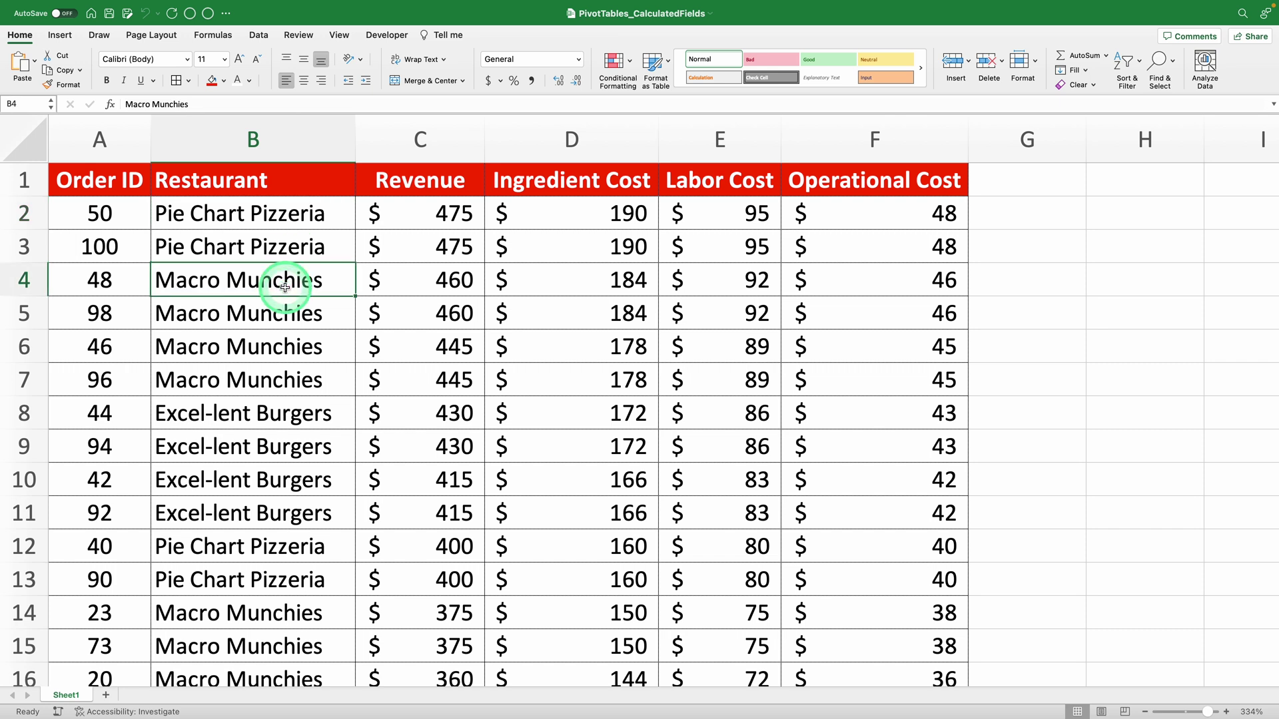
{"action": "left_click", "coordinate": [244, 409]}
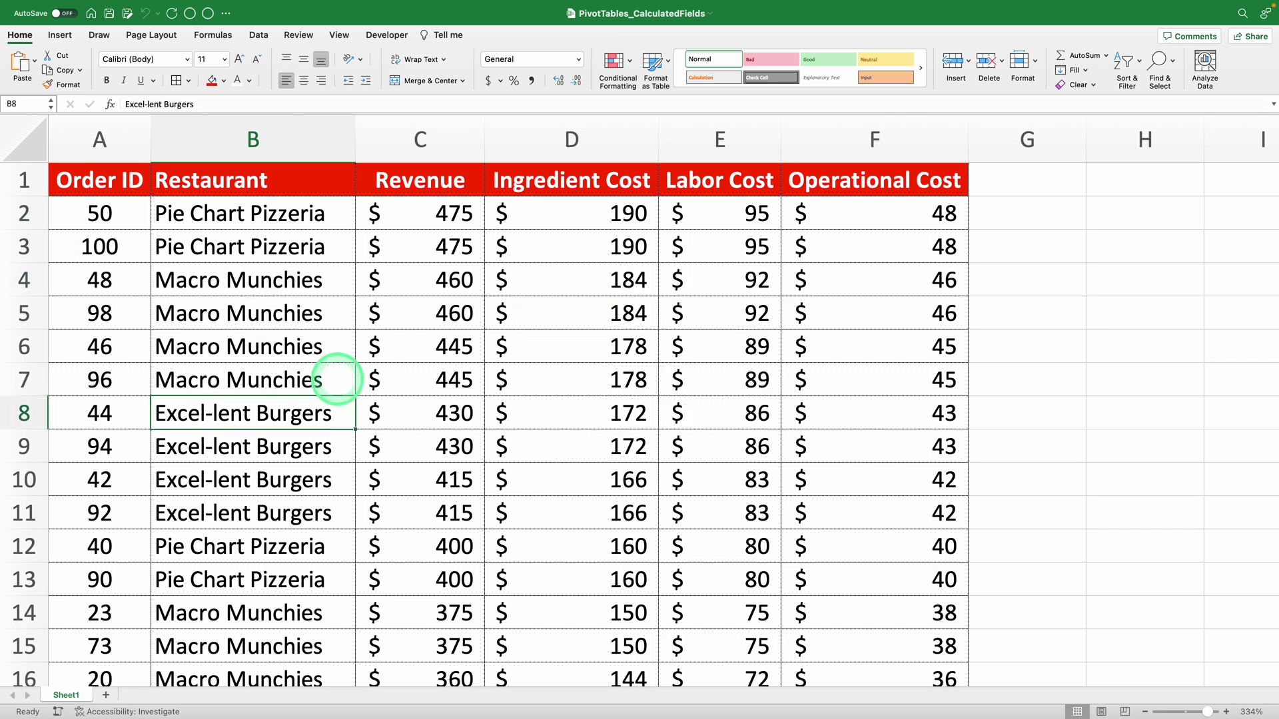
{"action": "left_click", "coordinate": [427, 136]}
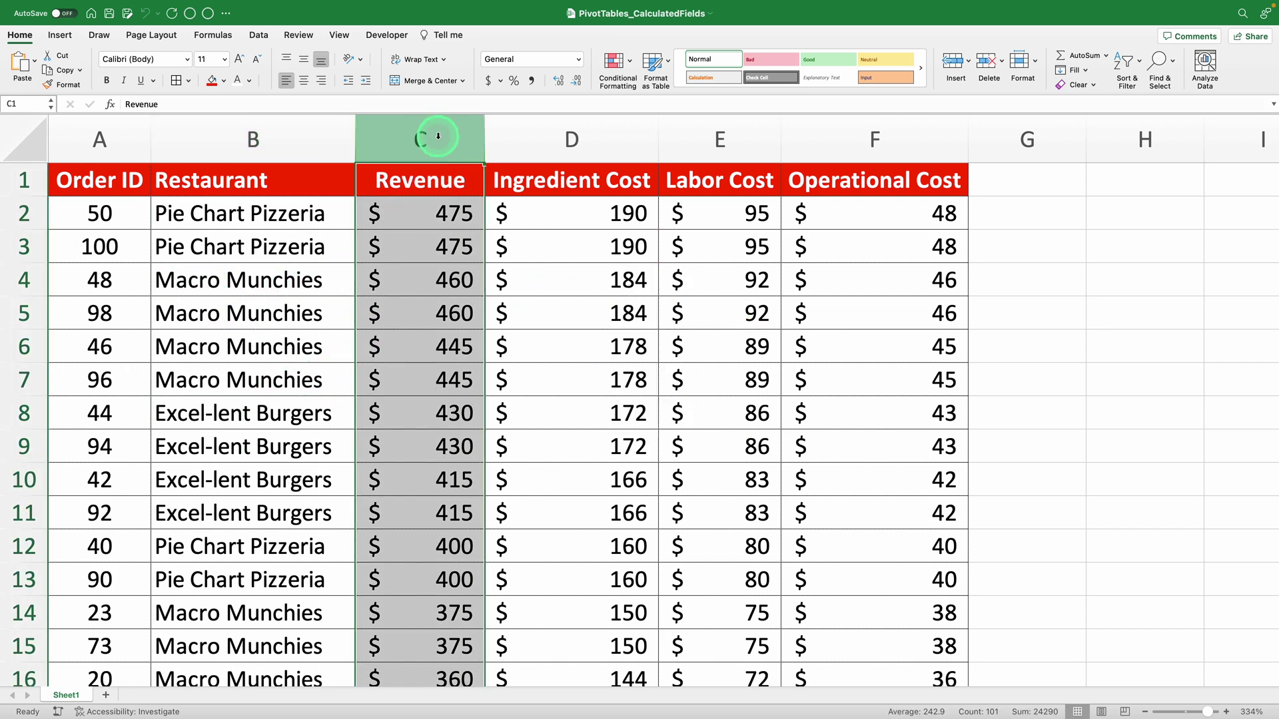
{"action": "left_click", "coordinate": [803, 130], "text": "shift"}
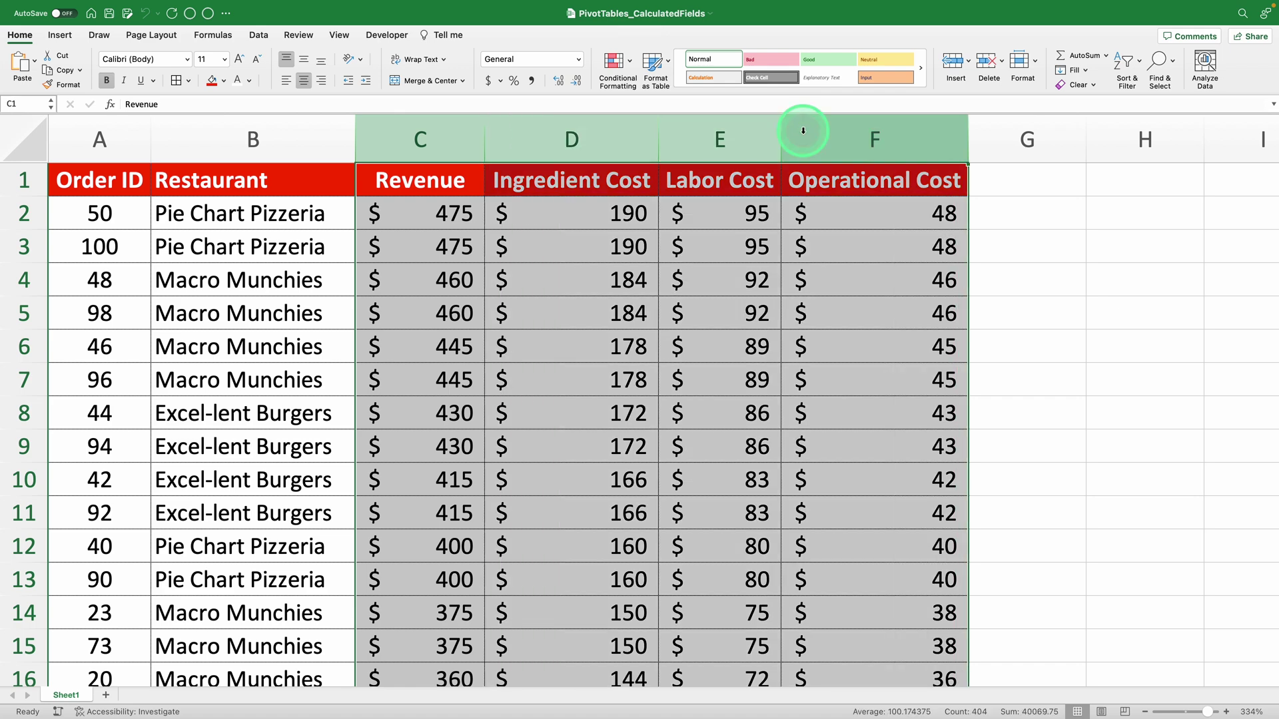
{"action": "left_click", "coordinate": [578, 354]}
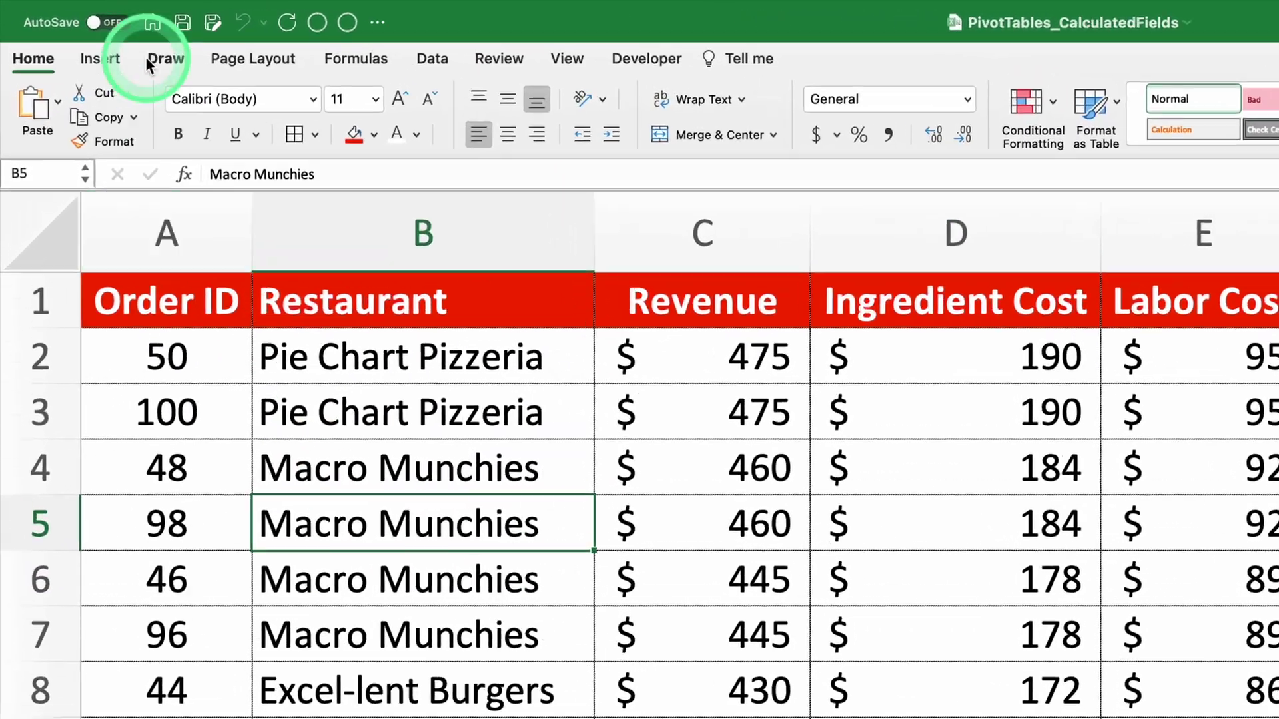
Step: Insert a PivotTable from Sheet1!$A$1:$F$101 on a new worksheet
{"action": "left_click", "coordinate": [59, 35]}
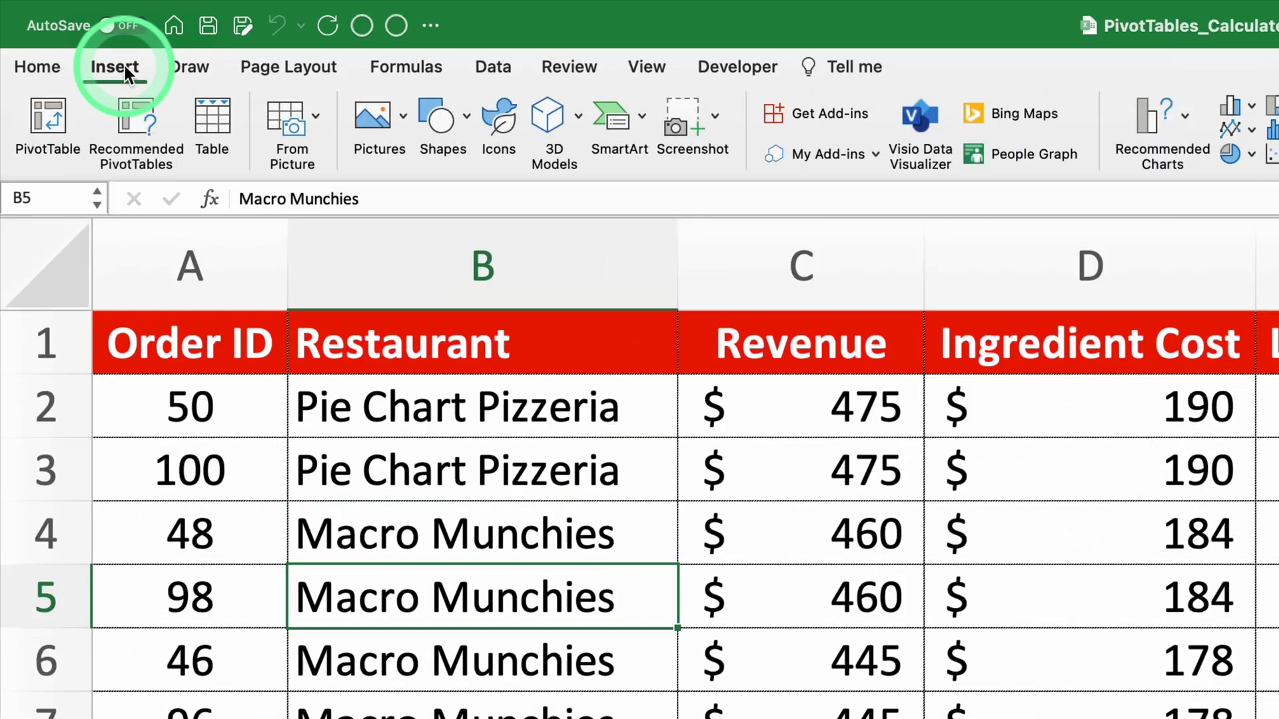
{"action": "left_click", "coordinate": [38, 121]}
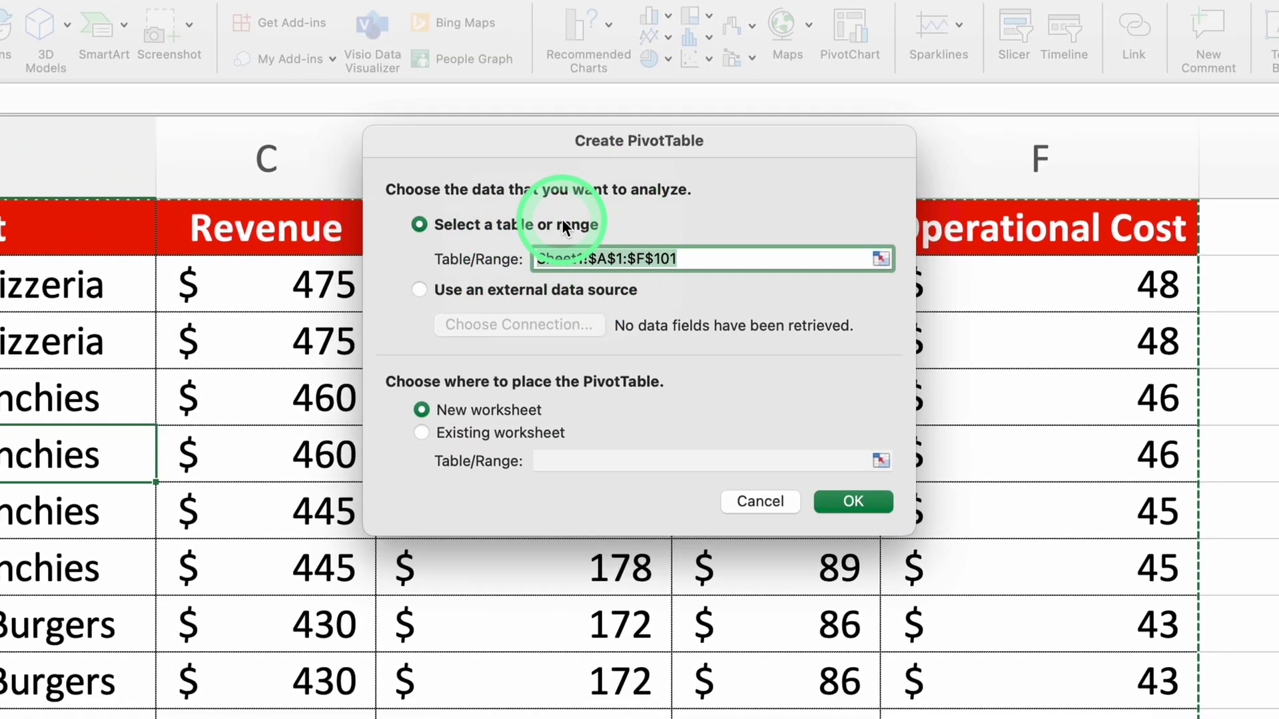
{"action": "left_click", "coordinate": [602, 254]}
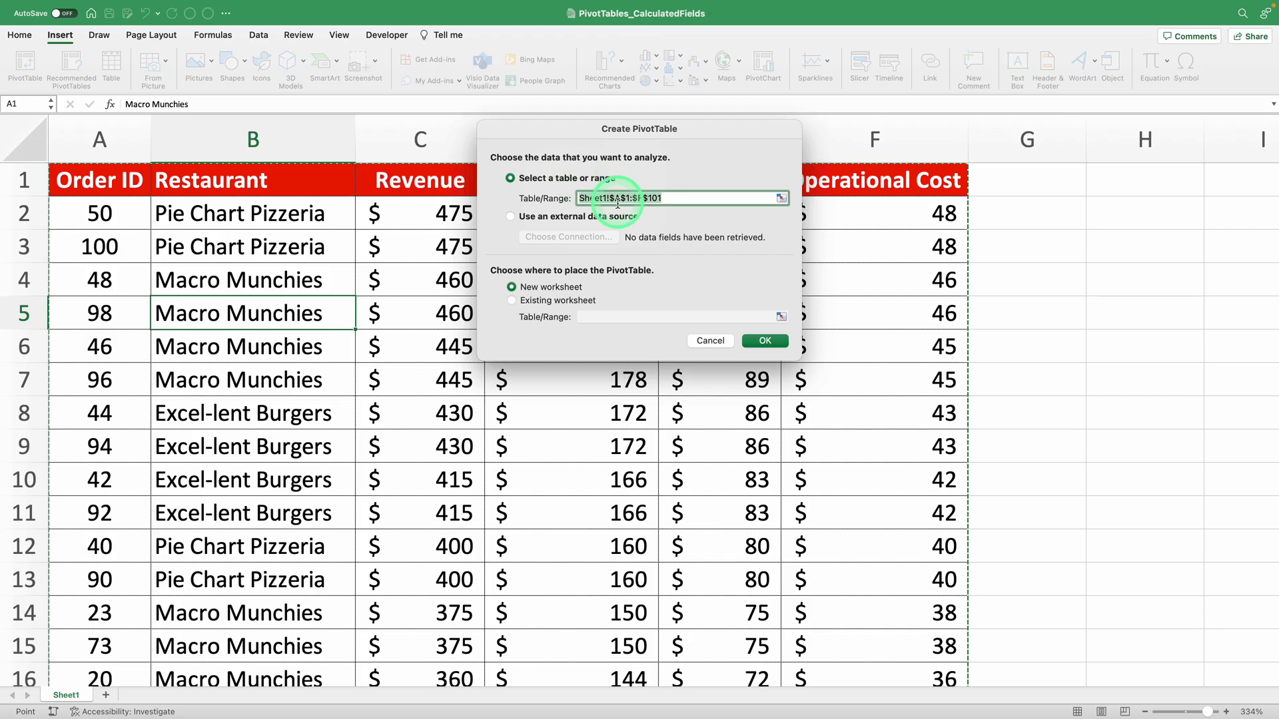
{"action": "scroll", "coordinate": [503, 443], "scroll_direction": "down", "scroll_amount": 5}
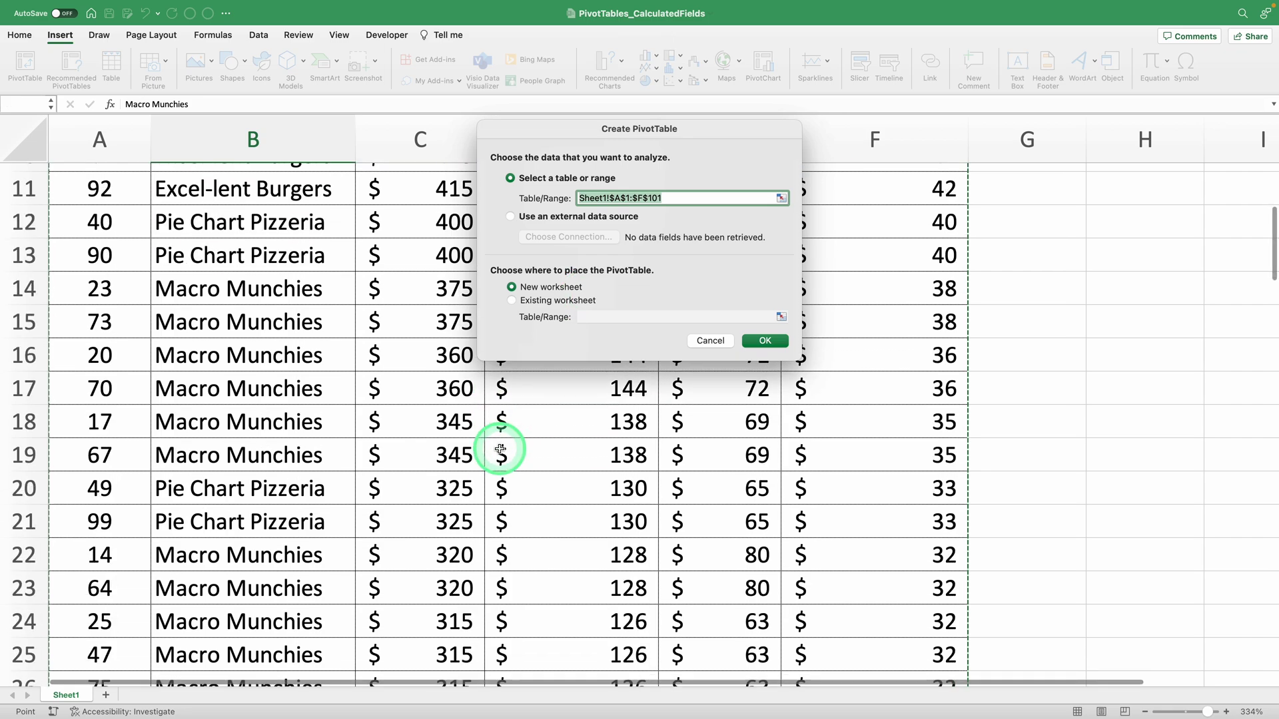
{"action": "scroll", "coordinate": [500, 449], "scroll_direction": "down", "scroll_amount": 20}
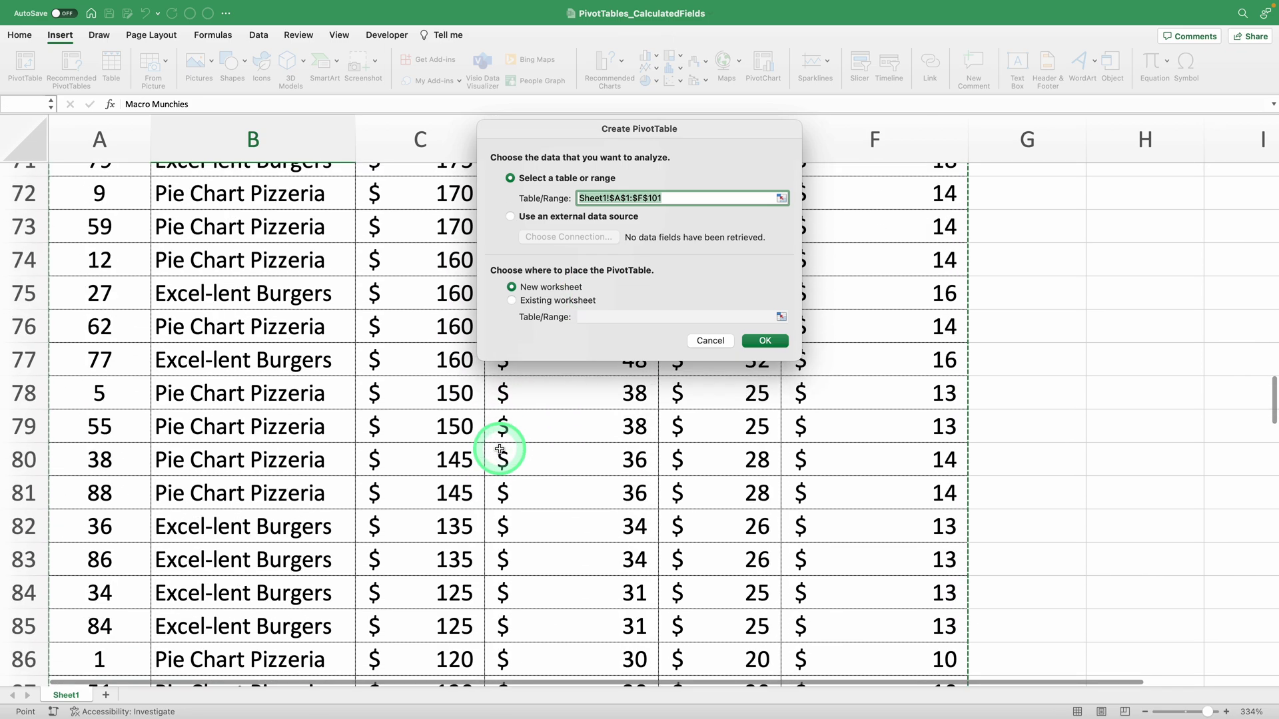
{"action": "scroll", "coordinate": [500, 448], "scroll_direction": "up", "scroll_amount": 20}
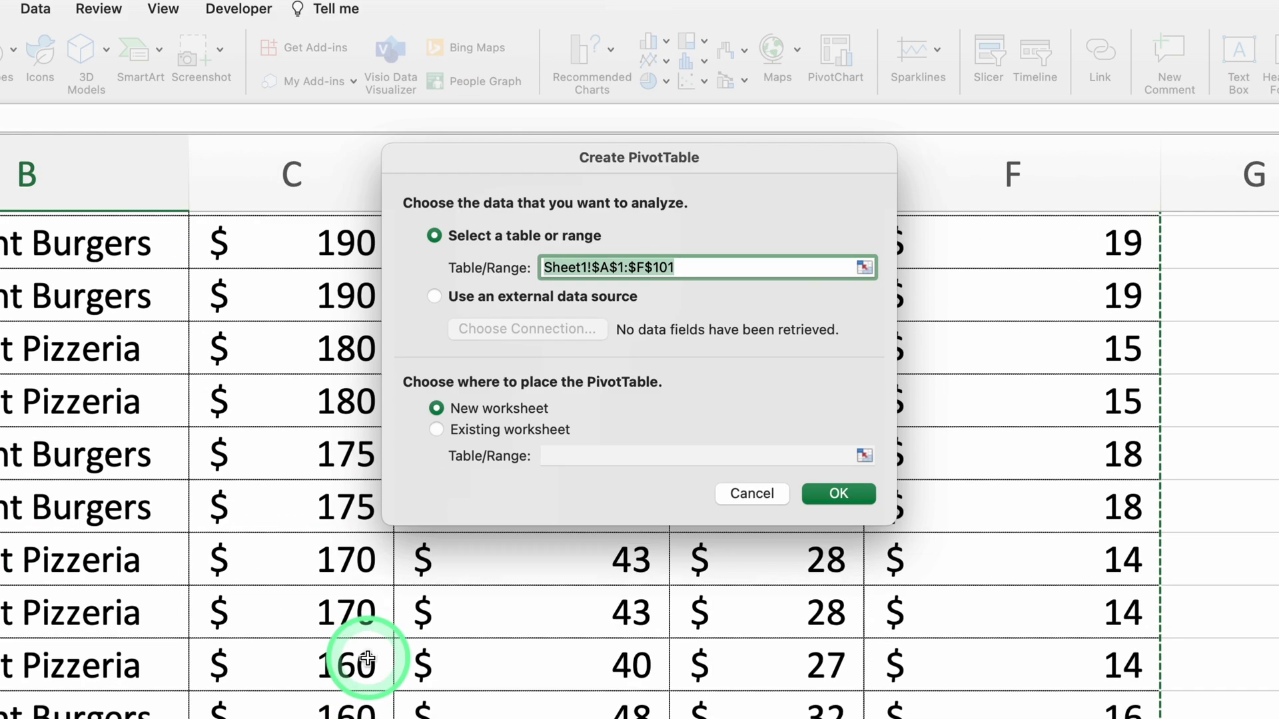
{"action": "scroll", "coordinate": [363, 663], "scroll_direction": "down", "scroll_amount": 1}
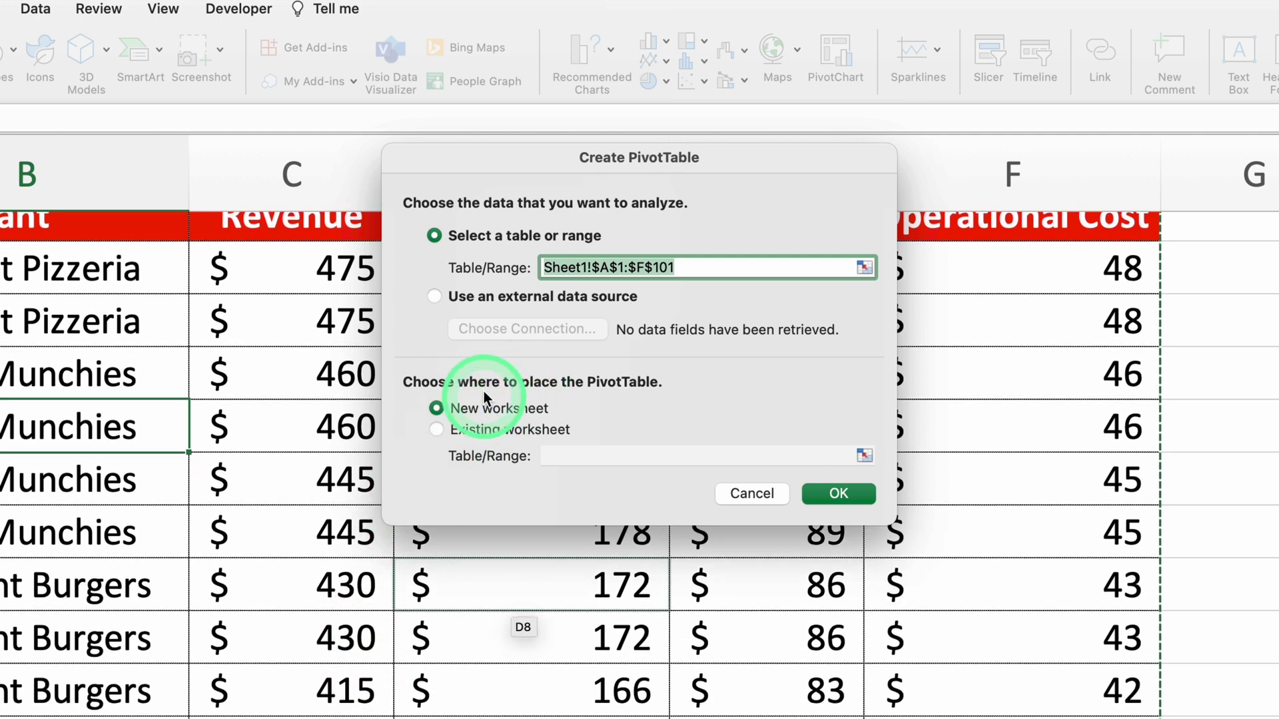
{"action": "left_click", "coordinate": [843, 493]}
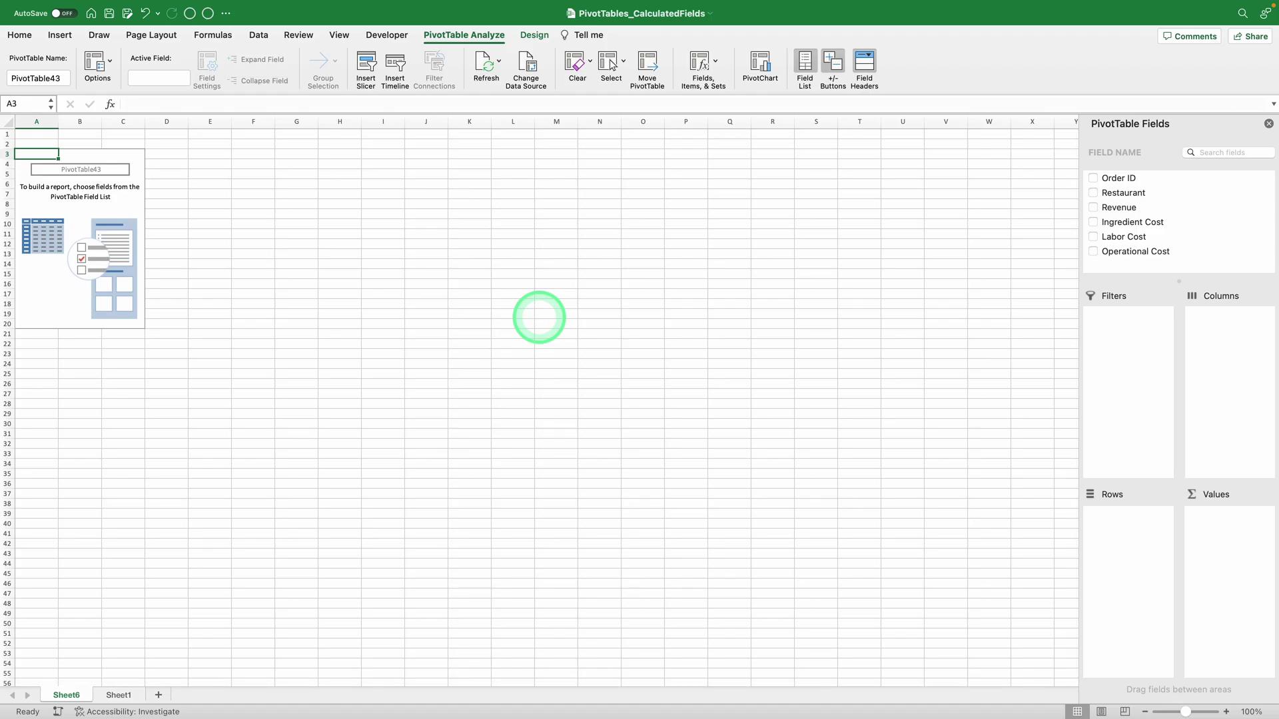
Step: Put Restaurant in Rows and summed Revenue in Values, totalling 24290
{"action": "scroll", "coordinate": [539, 317], "scroll_direction": "up", "scroll_amount": 5}
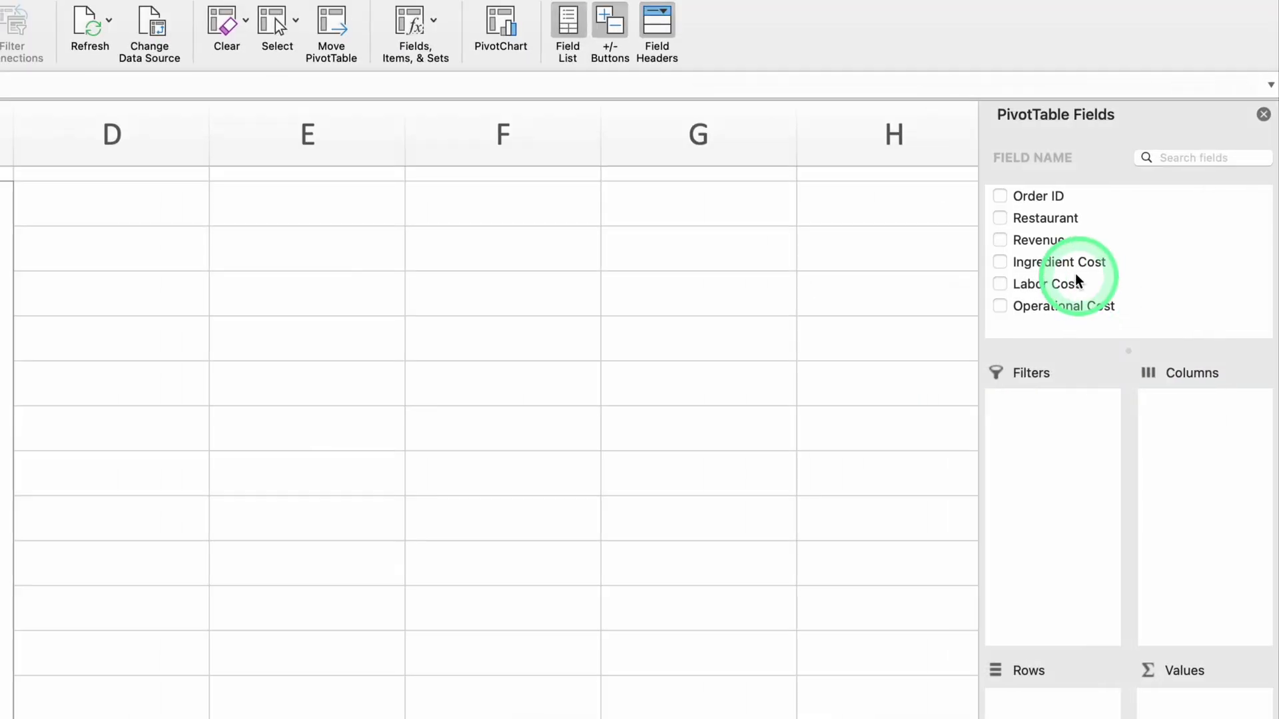
{"action": "left_click", "coordinate": [1030, 238]}
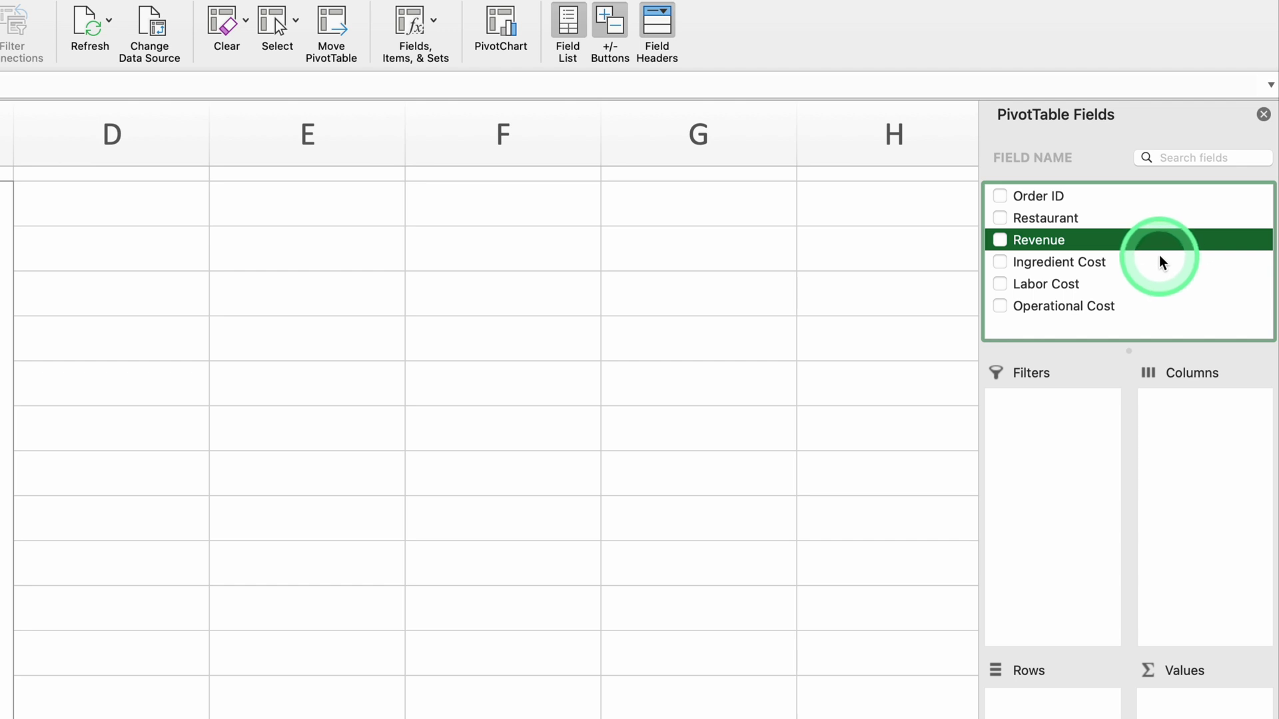
{"action": "left_click", "coordinate": [1086, 190]}
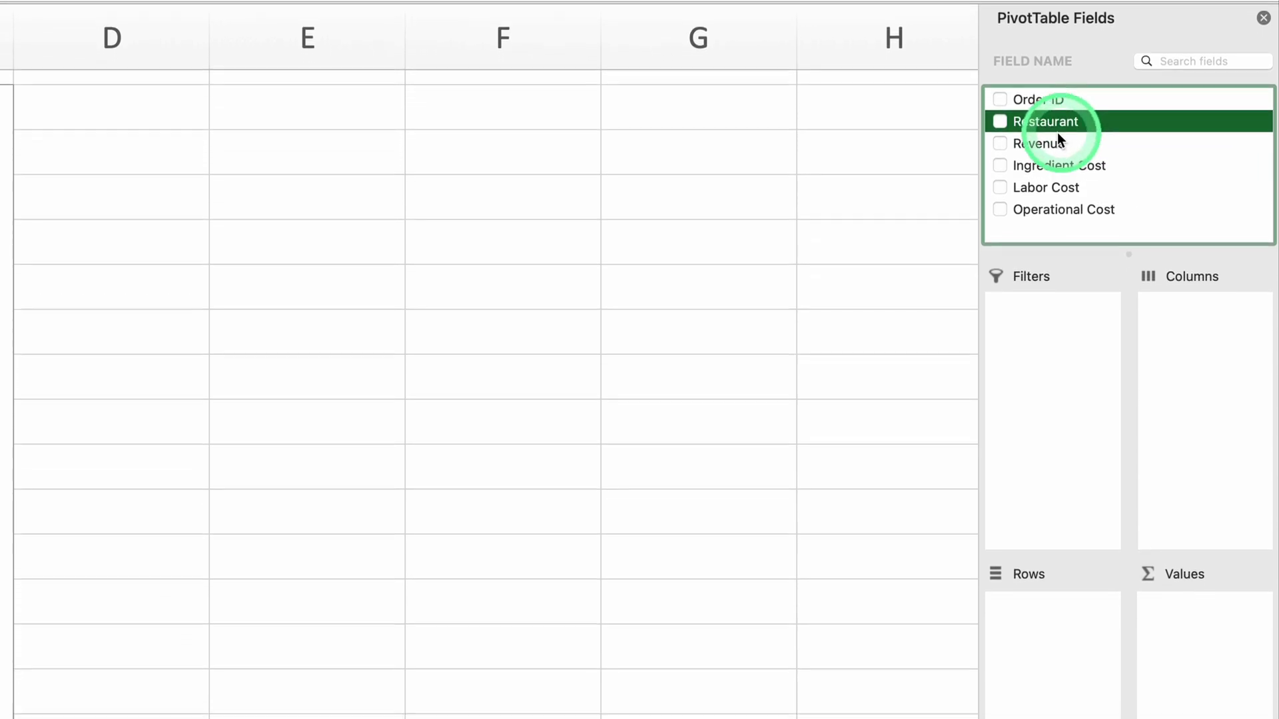
{"action": "left_click_drag", "start_coordinate": [1045, 54], "coordinate": [1073, 70]}
{"action": "left_click_drag", "start_coordinate": [1043, 13], "coordinate": [1253, 565]}
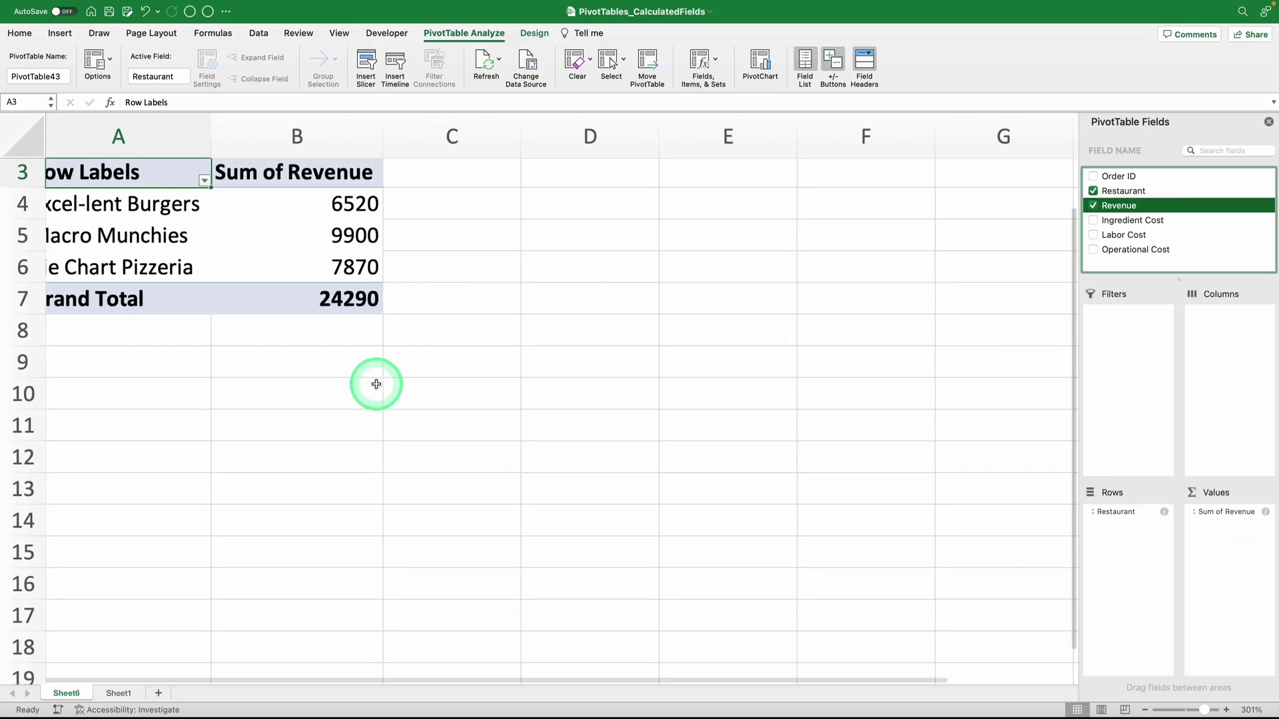
{"action": "scroll", "coordinate": [374, 379], "scroll_direction": "up", "scroll_amount": 3}
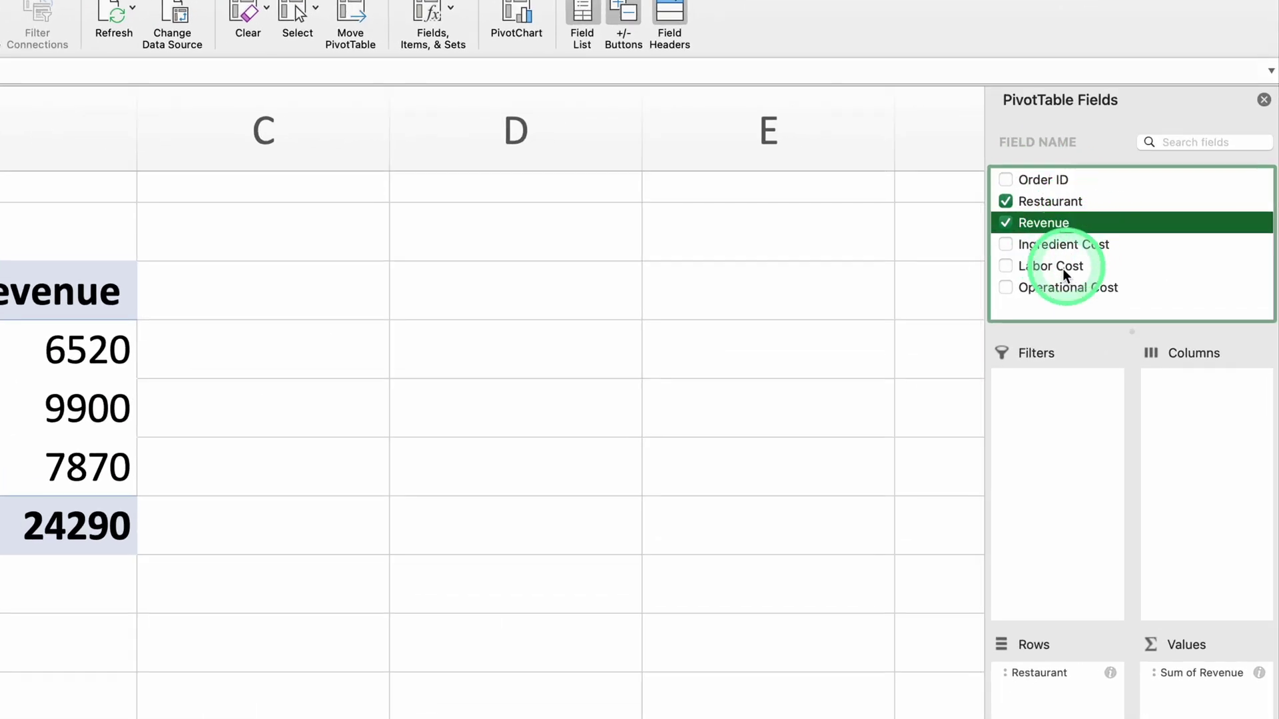
Step: Review the Ingredient, Labor and Operational Cost fields, then select a pivot revenue value
{"action": "left_click", "coordinate": [1059, 245]}
{"action": "left_click", "coordinate": [1057, 266]}
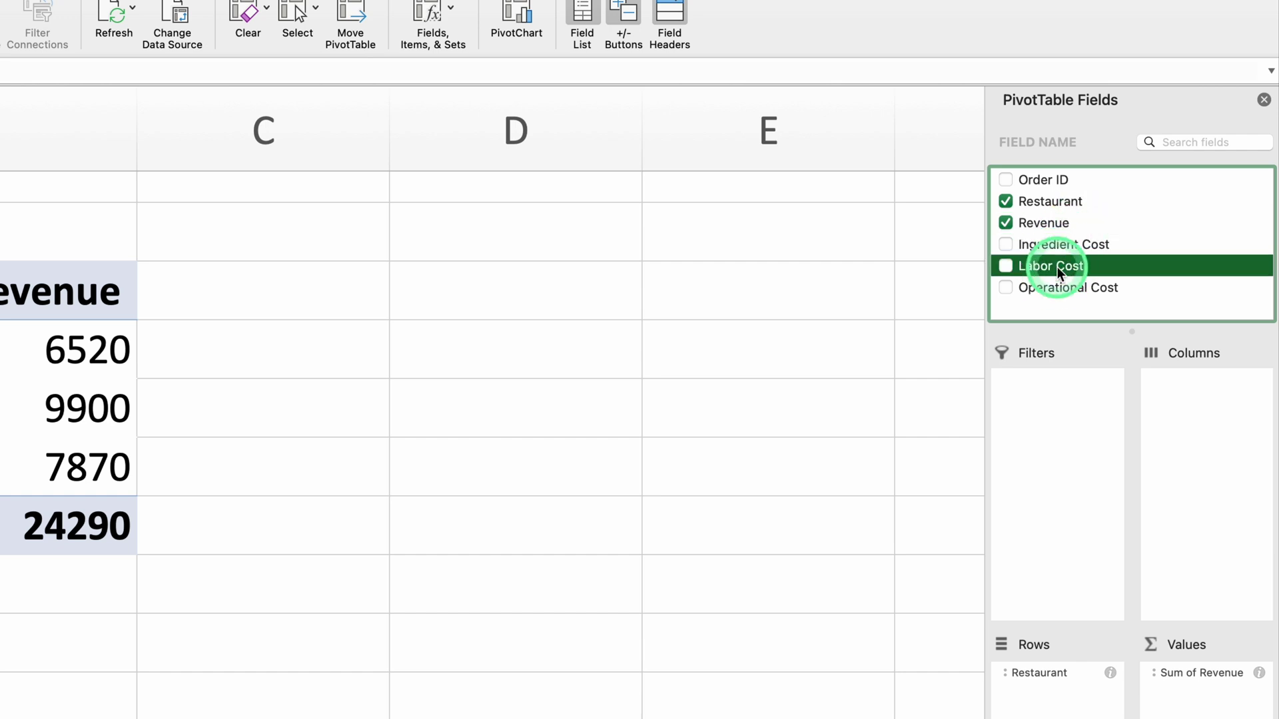
{"action": "left_click", "coordinate": [1185, 286]}
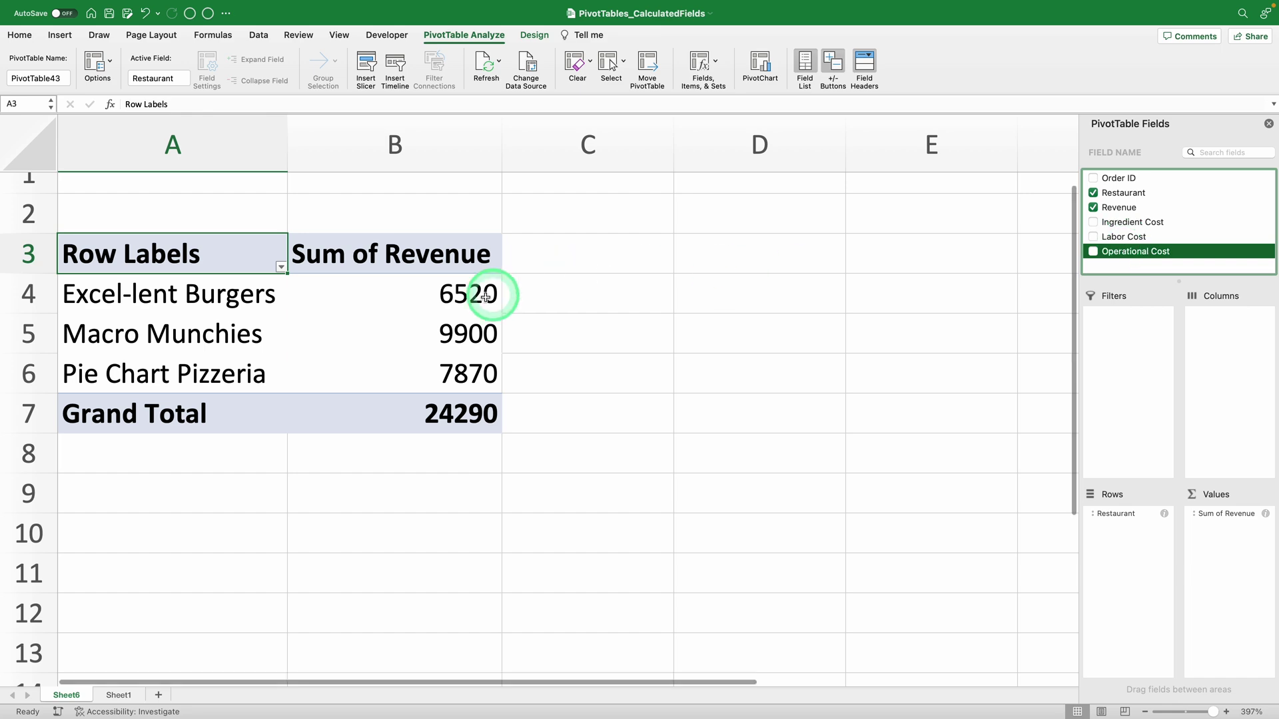
{"action": "left_click", "coordinate": [460, 327]}
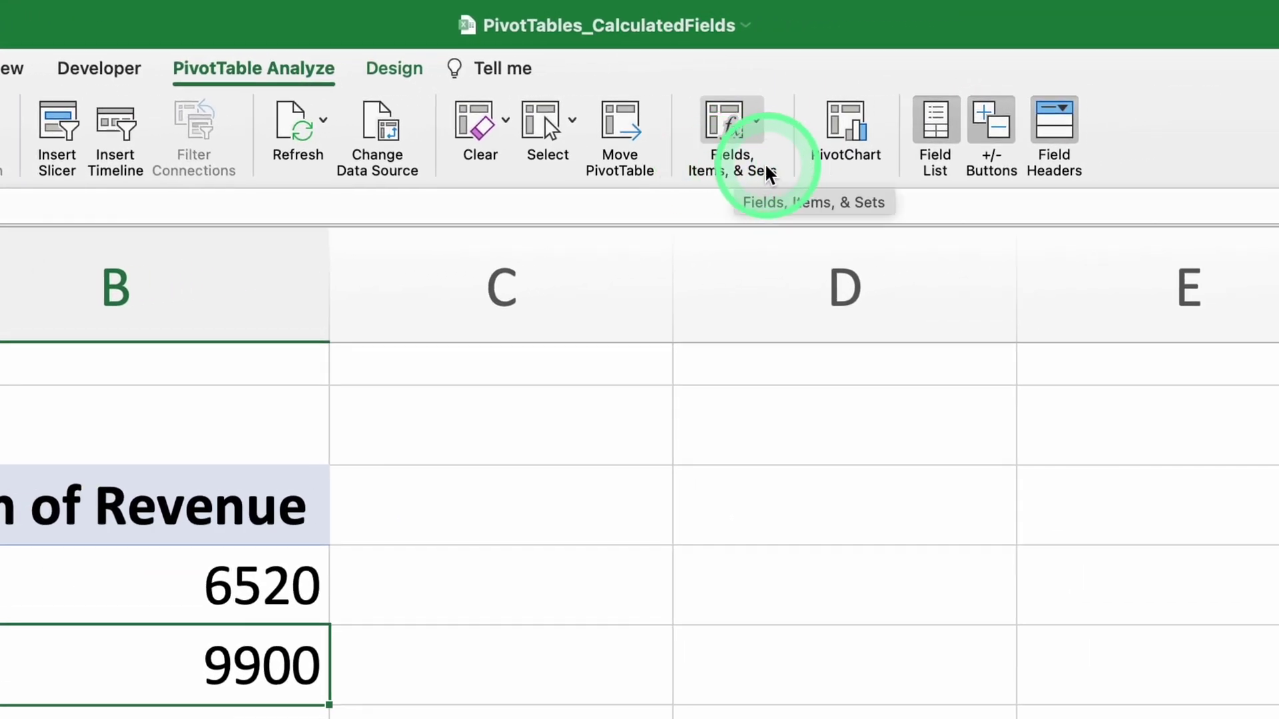
Step: Start a new calculated field named Total Cost and clear its default formula
{"action": "left_click", "coordinate": [757, 137]}
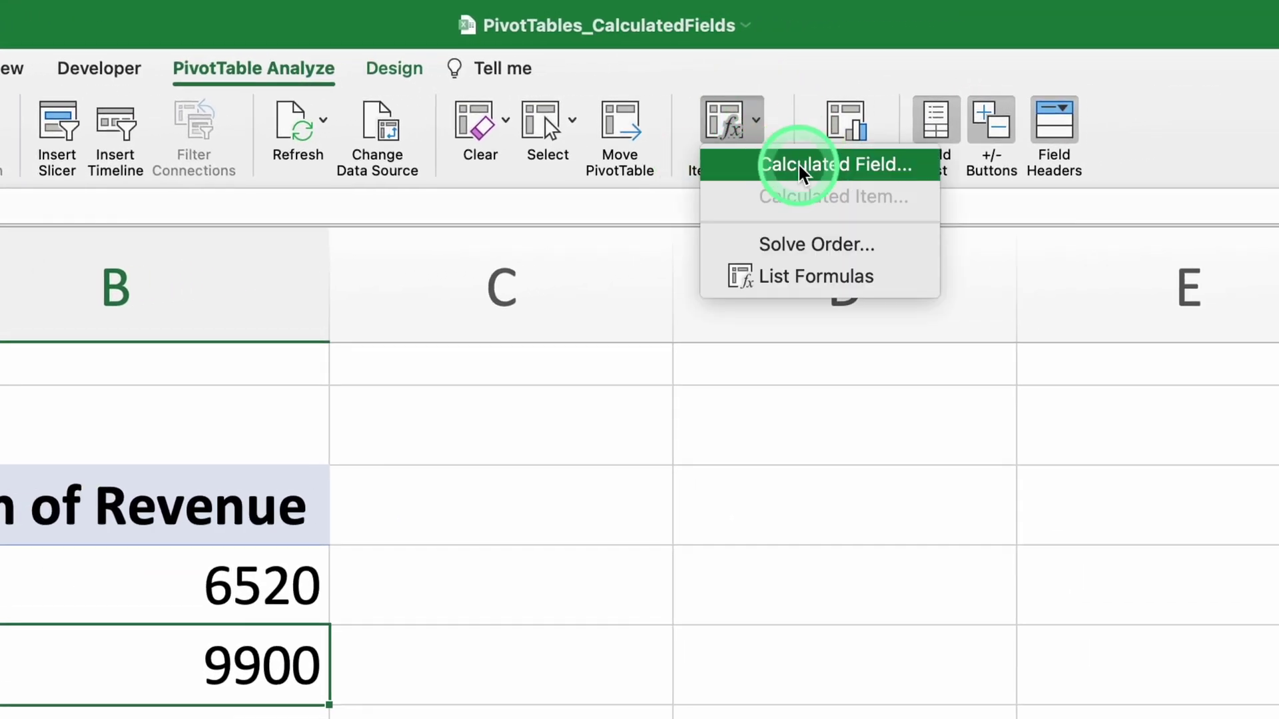
{"action": "left_click", "coordinate": [798, 164]}
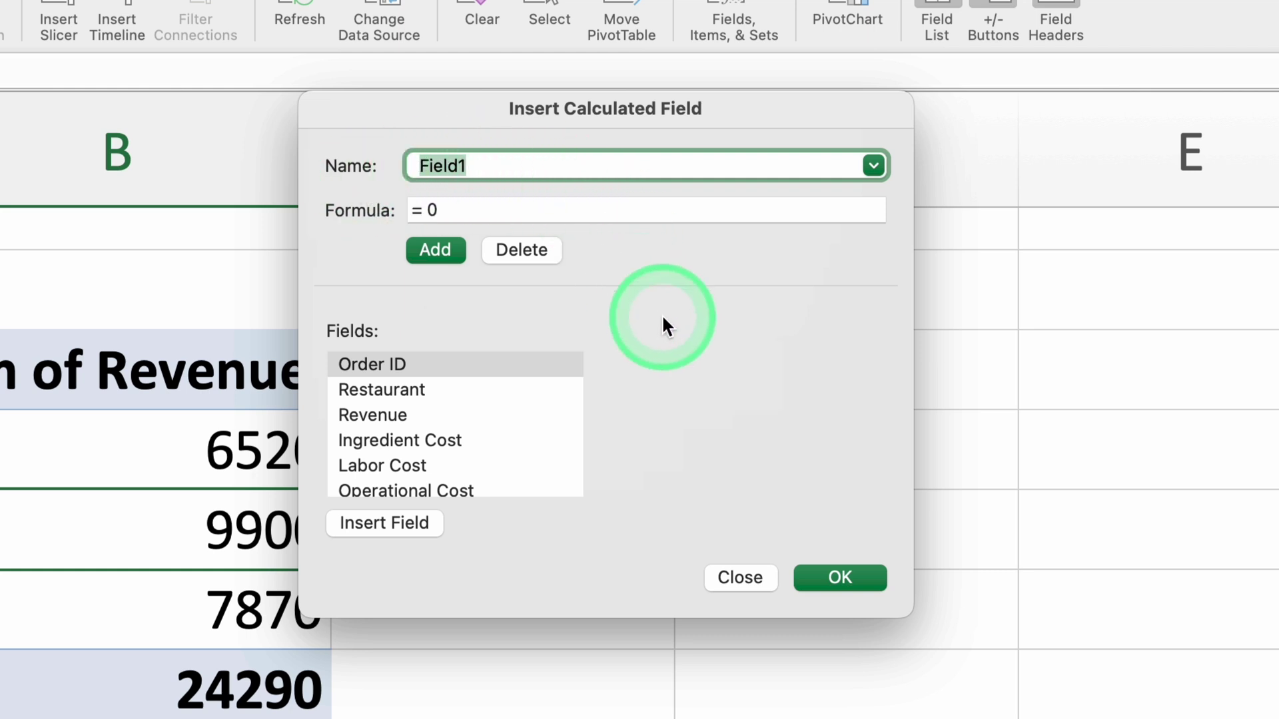
{"action": "type", "text": "Total Cost"}
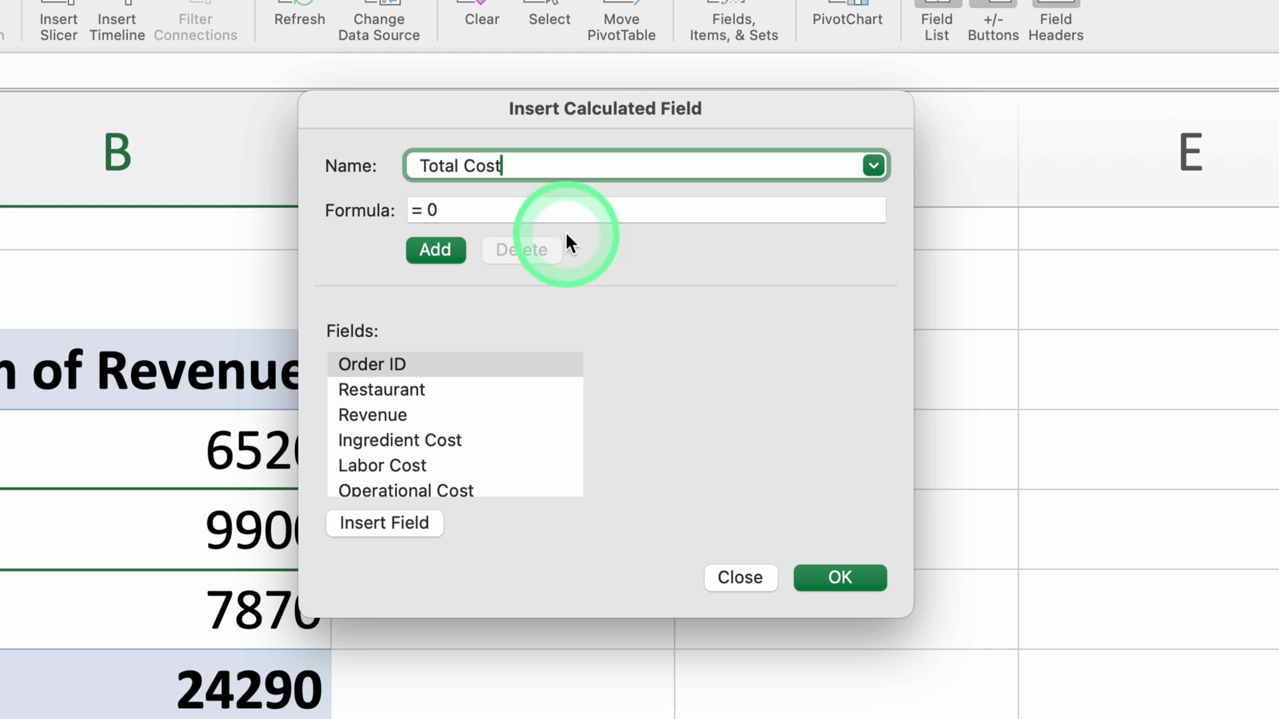
{"action": "left_click", "coordinate": [559, 212]}
{"action": "key", "text": "BackSpace"}
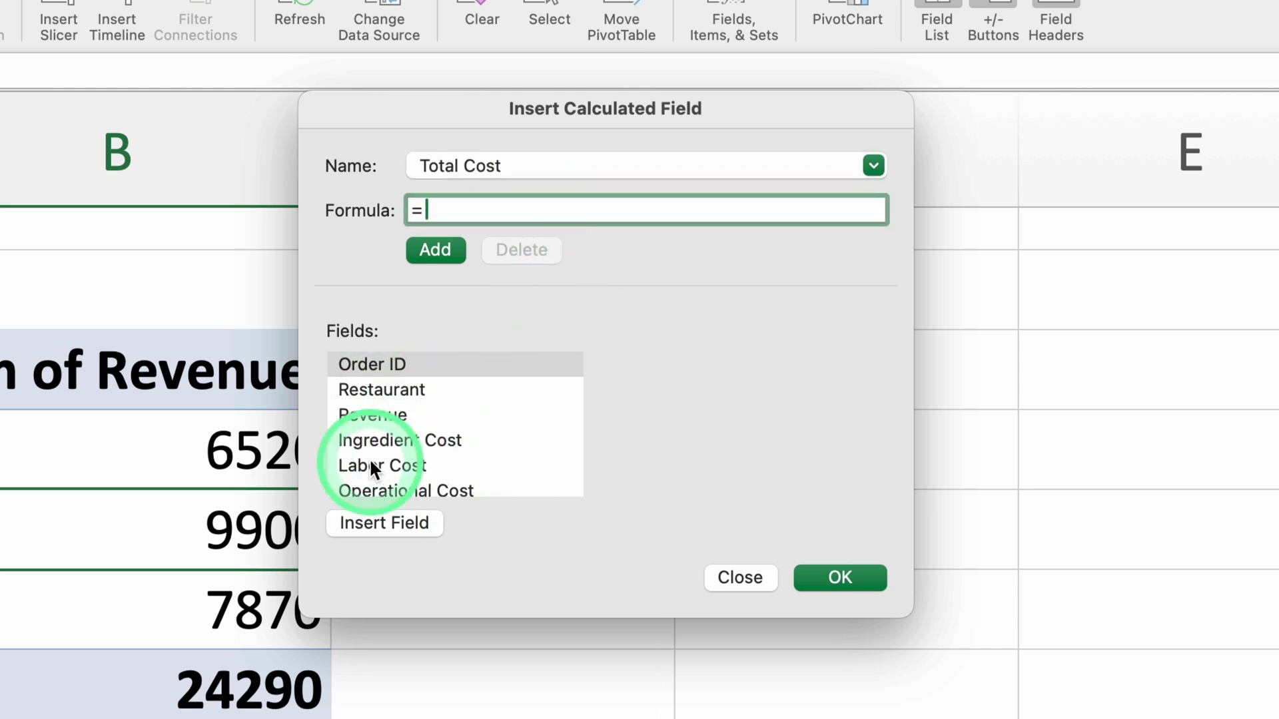
{"action": "scroll", "coordinate": [369, 457], "scroll_direction": "down", "scroll_amount": 1}
{"action": "scroll", "coordinate": [369, 457], "scroll_direction": "up", "scroll_amount": 1}
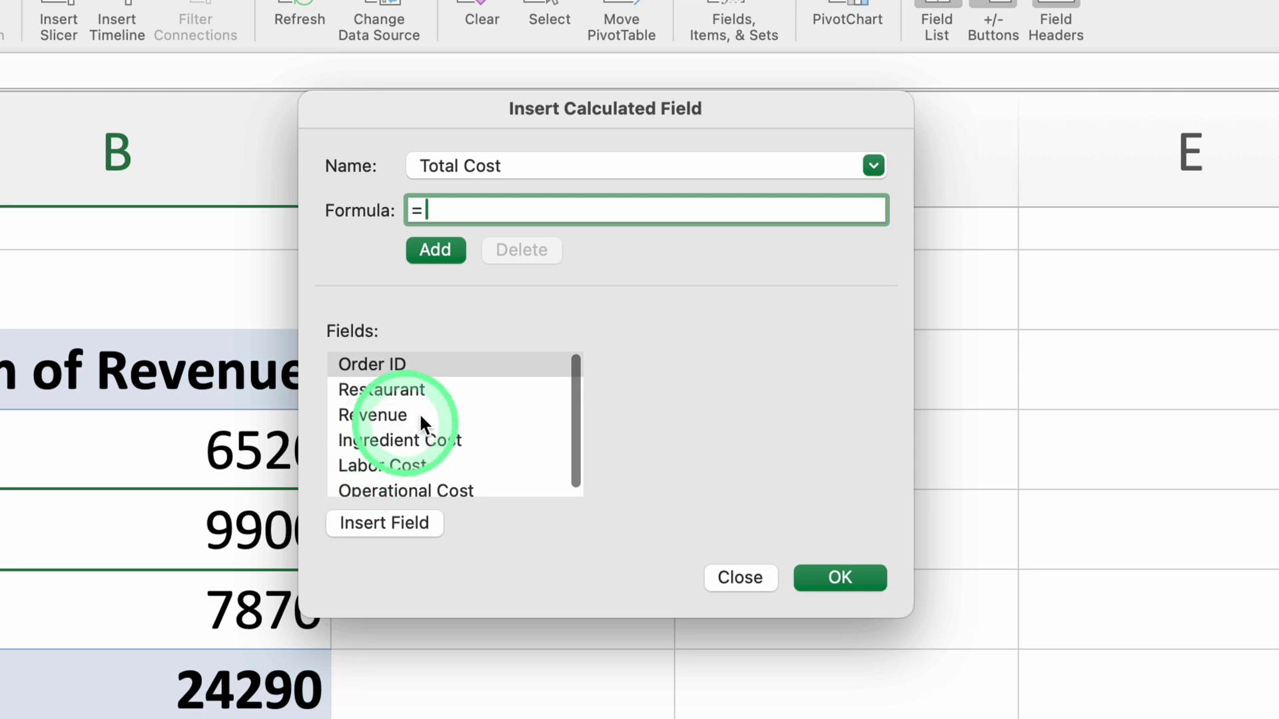
{"action": "scroll", "coordinate": [465, 417], "scroll_direction": "down", "scroll_amount": 1}
{"action": "scroll", "coordinate": [465, 417], "scroll_direction": "up", "scroll_amount": 1}
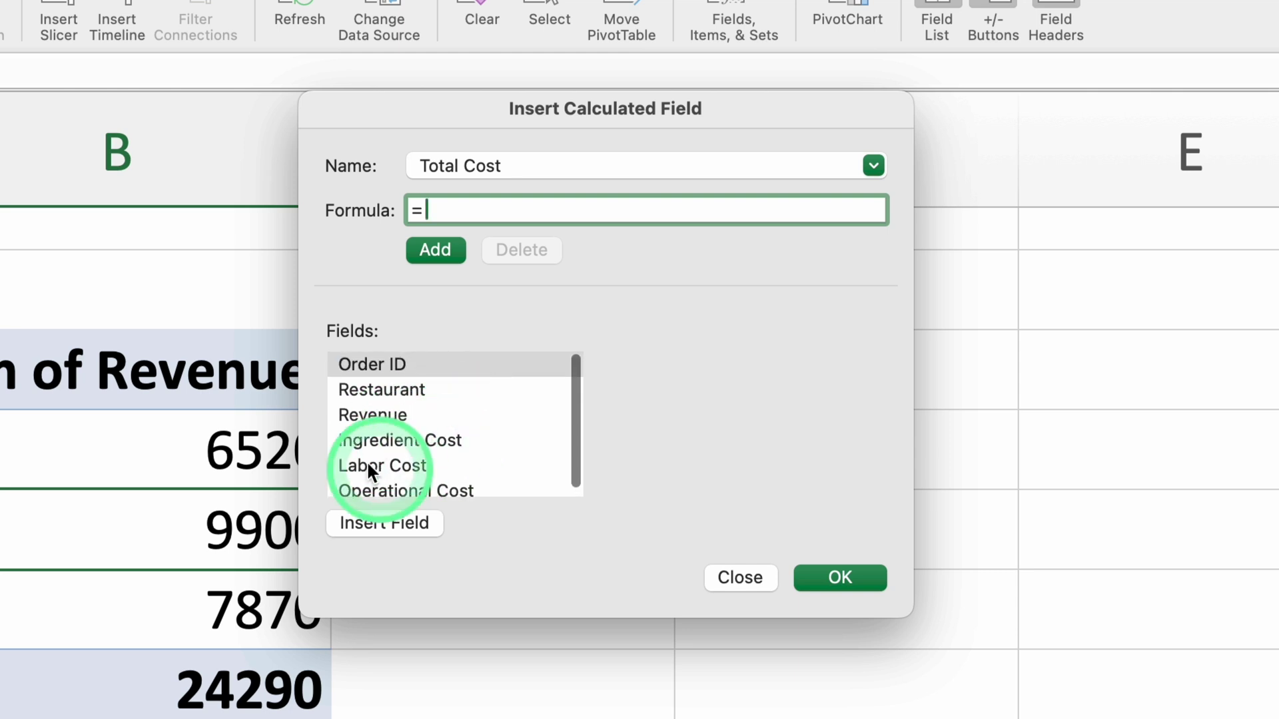
Step: Set the formula to Ingredient Cost + Labor Cost + Operational Cost and add the field
{"action": "left_click", "coordinate": [449, 441]}
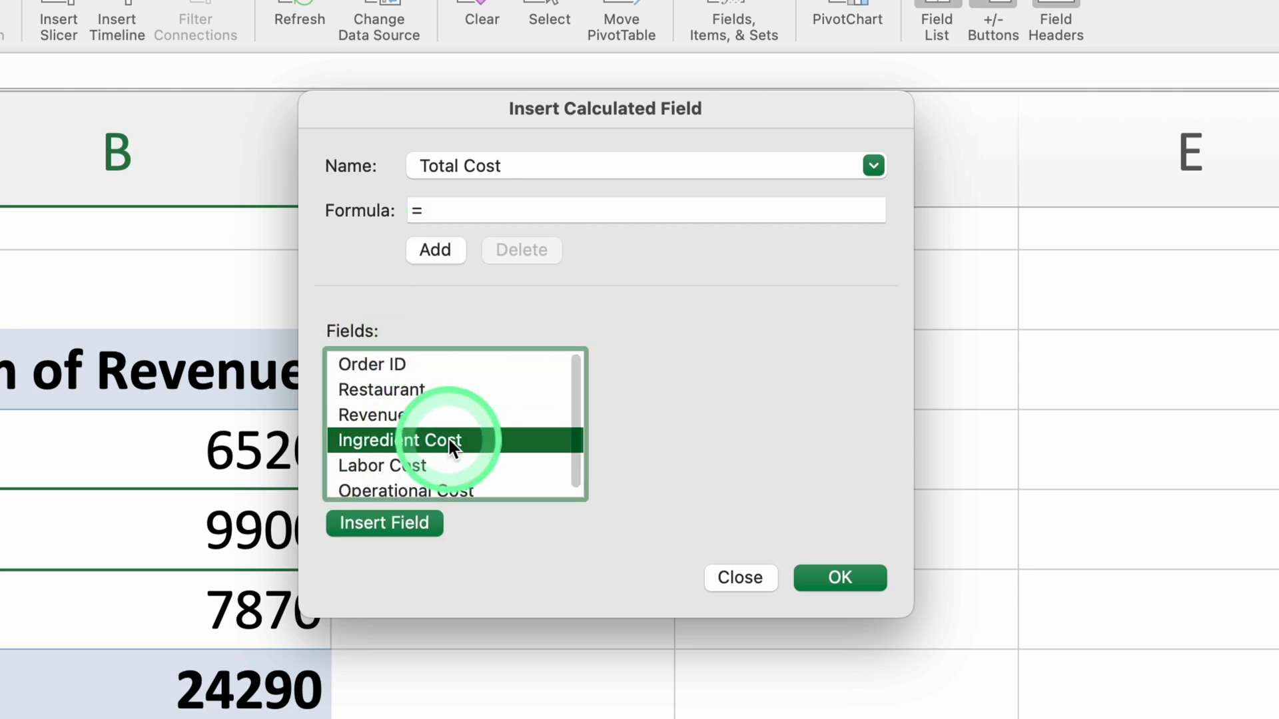
{"action": "double_click", "coordinate": [509, 443]}
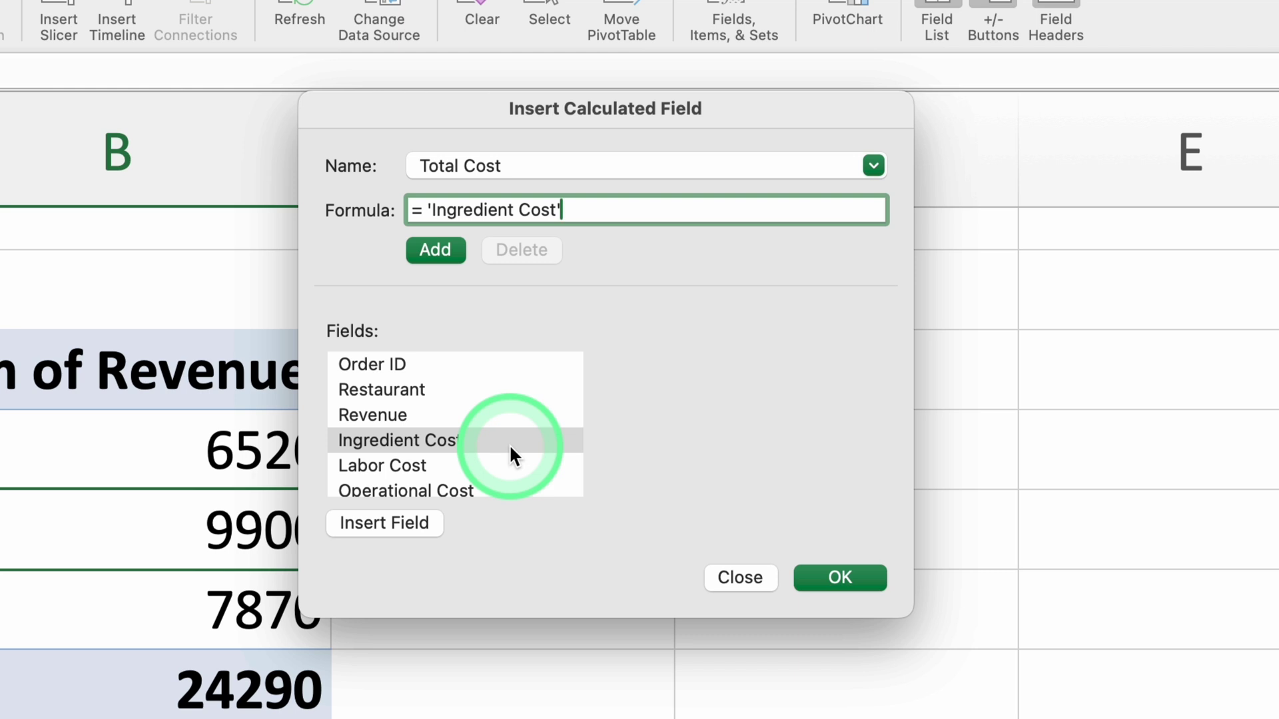
{"action": "double_click", "coordinate": [467, 466]}
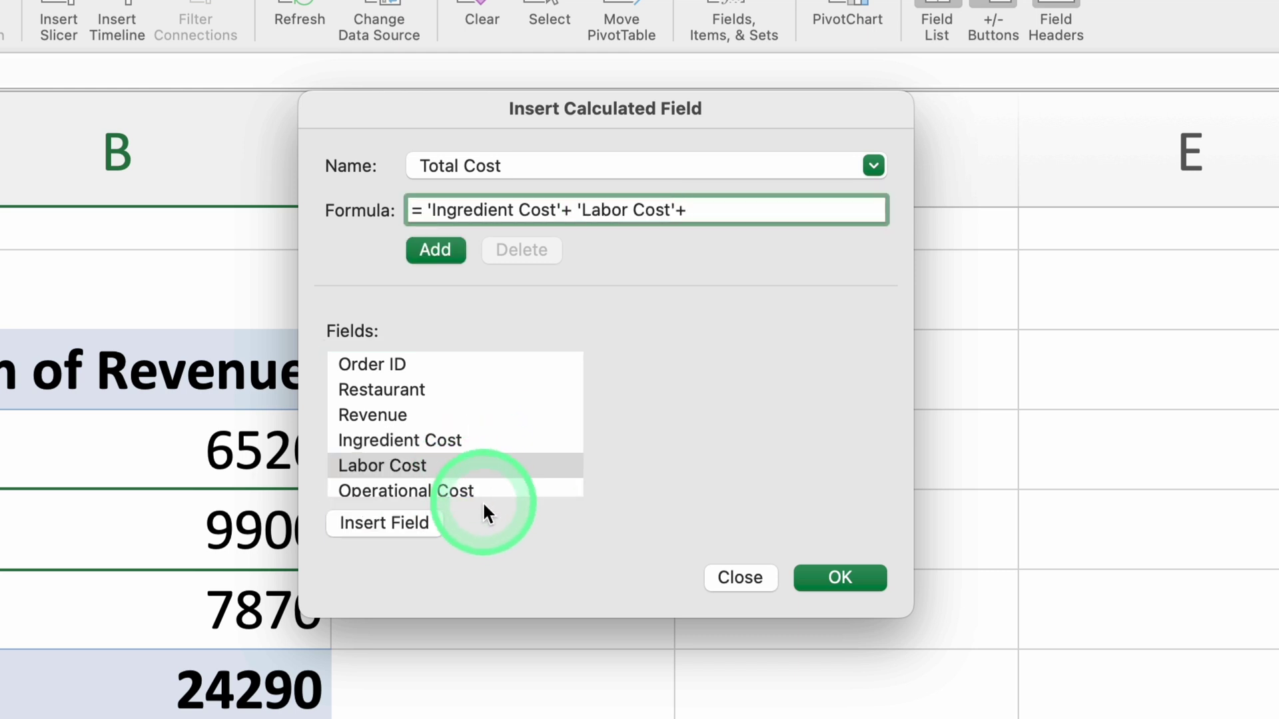
{"action": "double_click", "coordinate": [472, 485]}
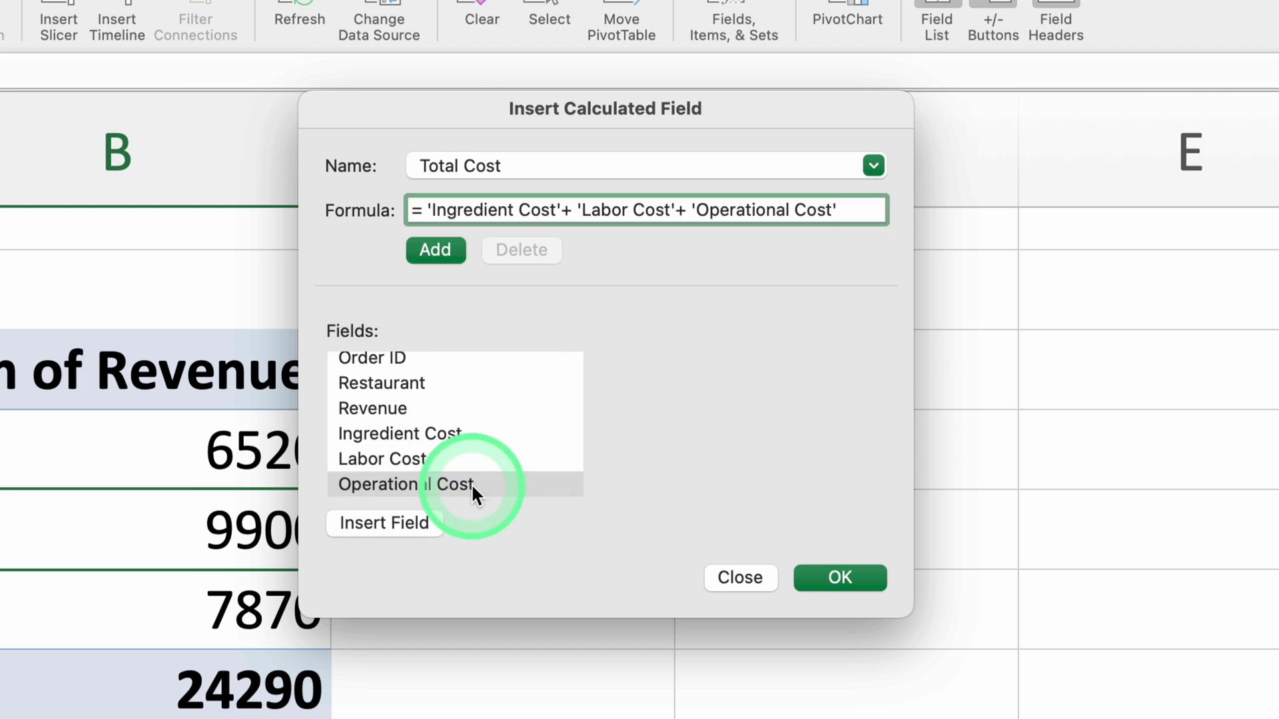
{"action": "left_click", "coordinate": [826, 563]}
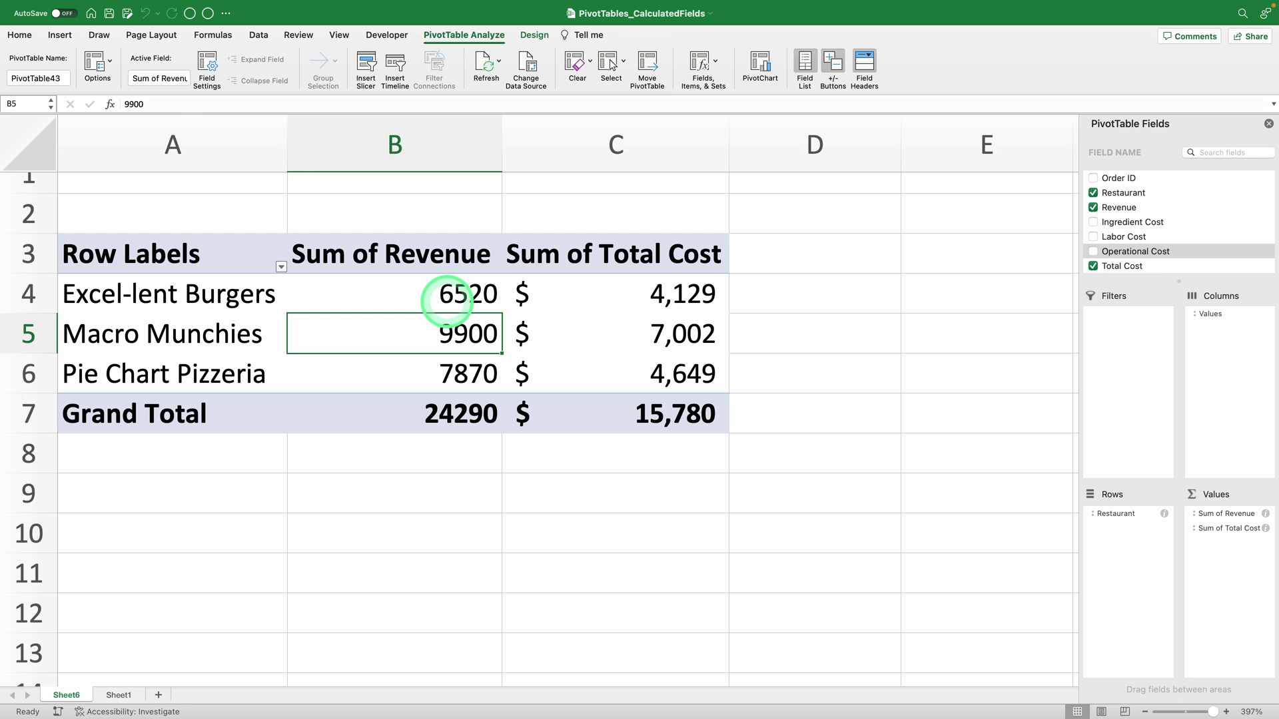
{"action": "left_click", "coordinate": [443, 295]}
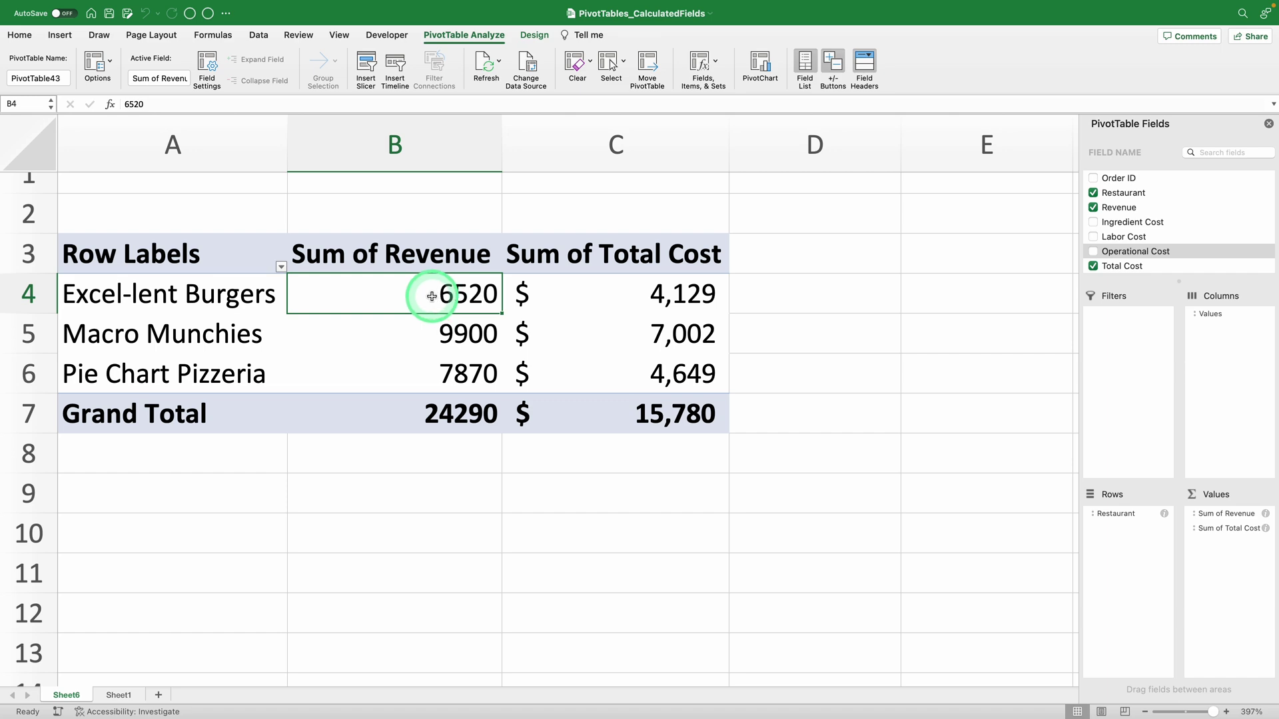
Step: Format the Sum of Revenue values as Currency with 0 decimals ($6,520, $9,900, $7,870)
{"action": "right_click", "coordinate": [432, 296]}
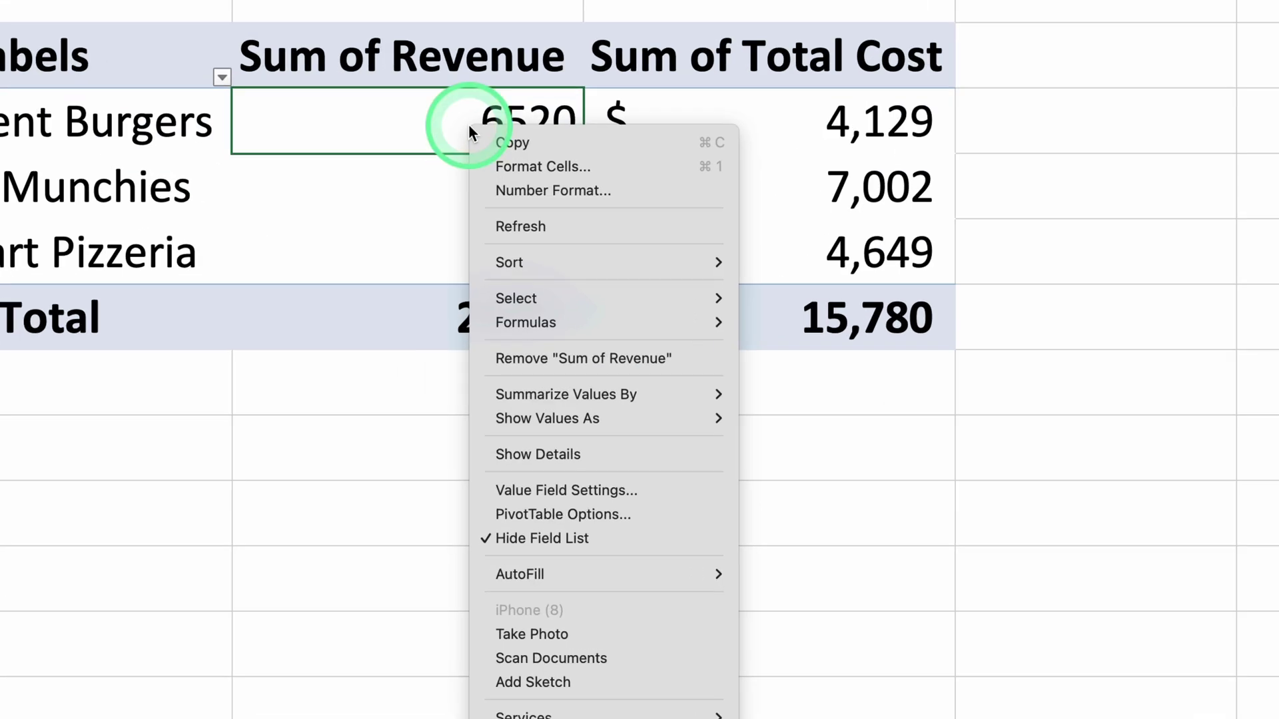
{"action": "left_click", "coordinate": [516, 190]}
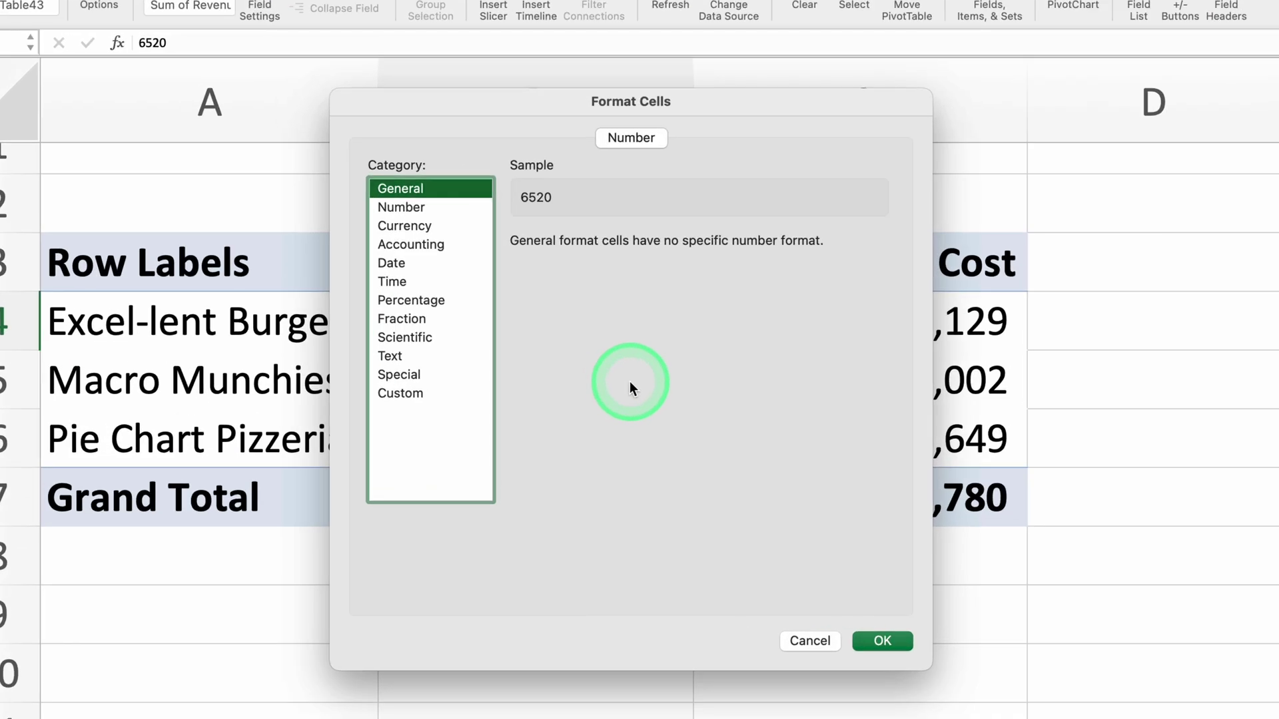
{"action": "left_click", "coordinate": [396, 226]}
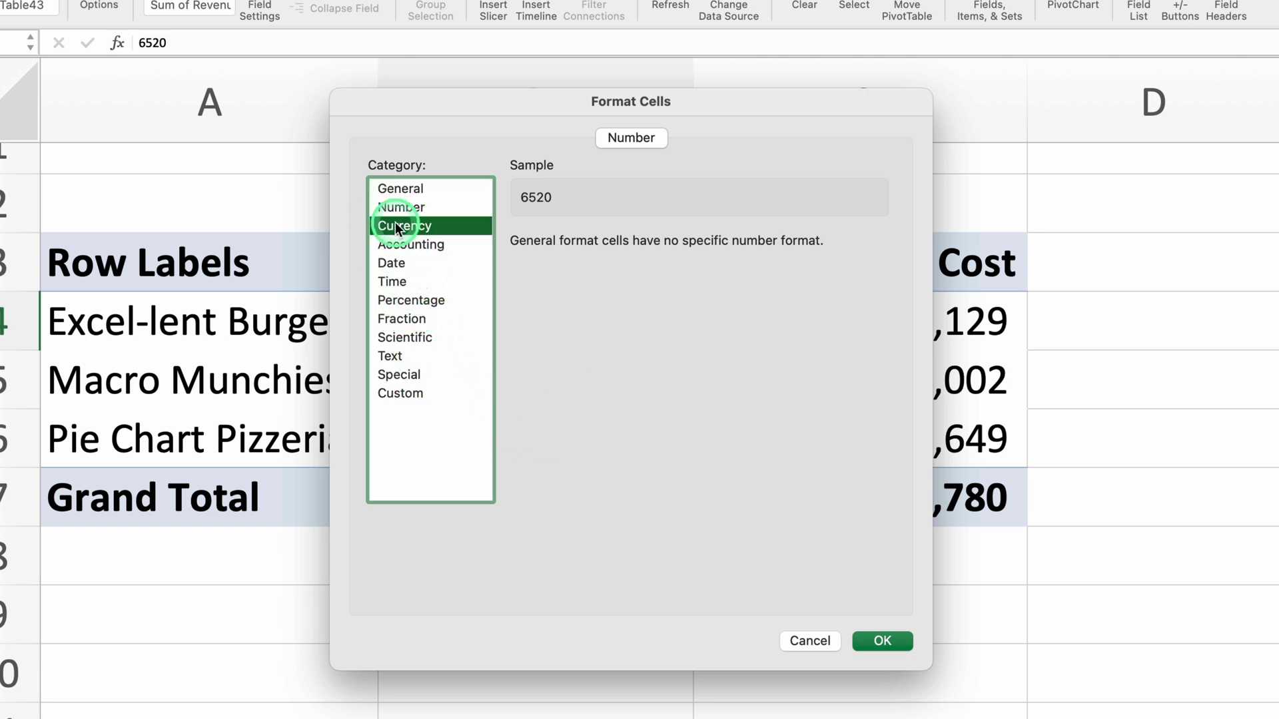
{"action": "left_click", "coordinate": [673, 251]}
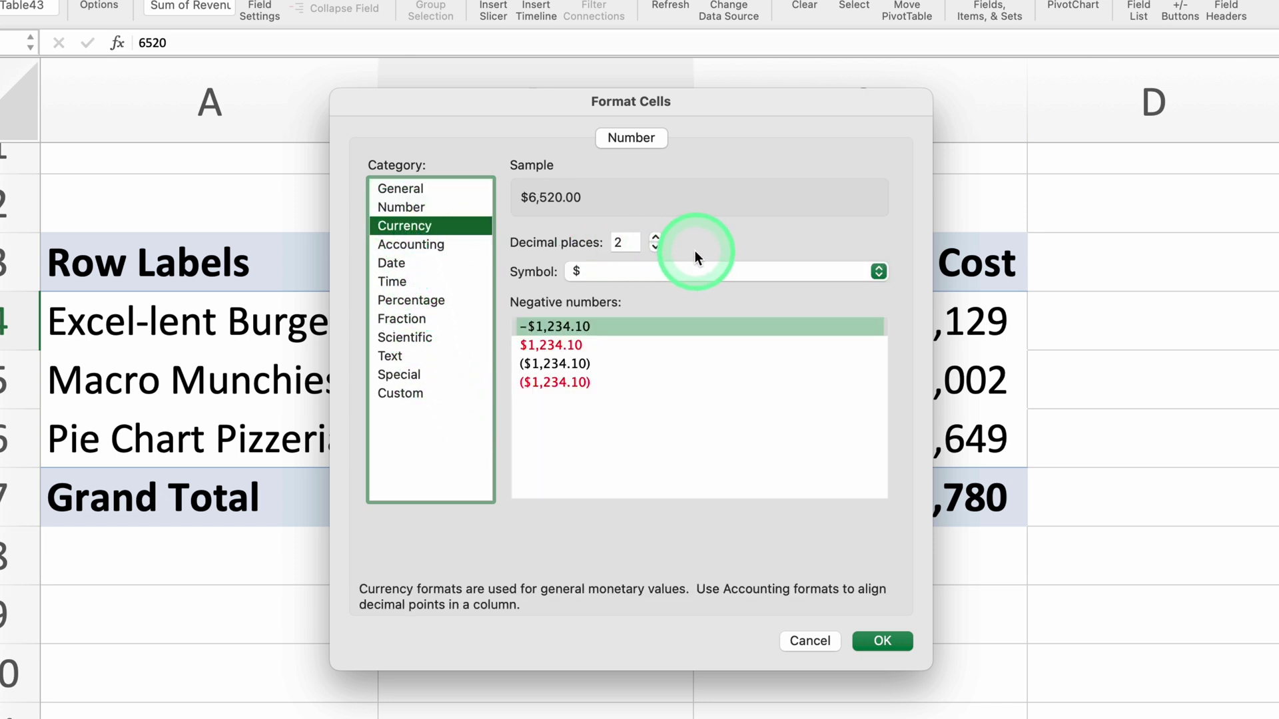
{"action": "left_click", "coordinate": [657, 247]}
{"action": "left_click", "coordinate": [656, 247]}
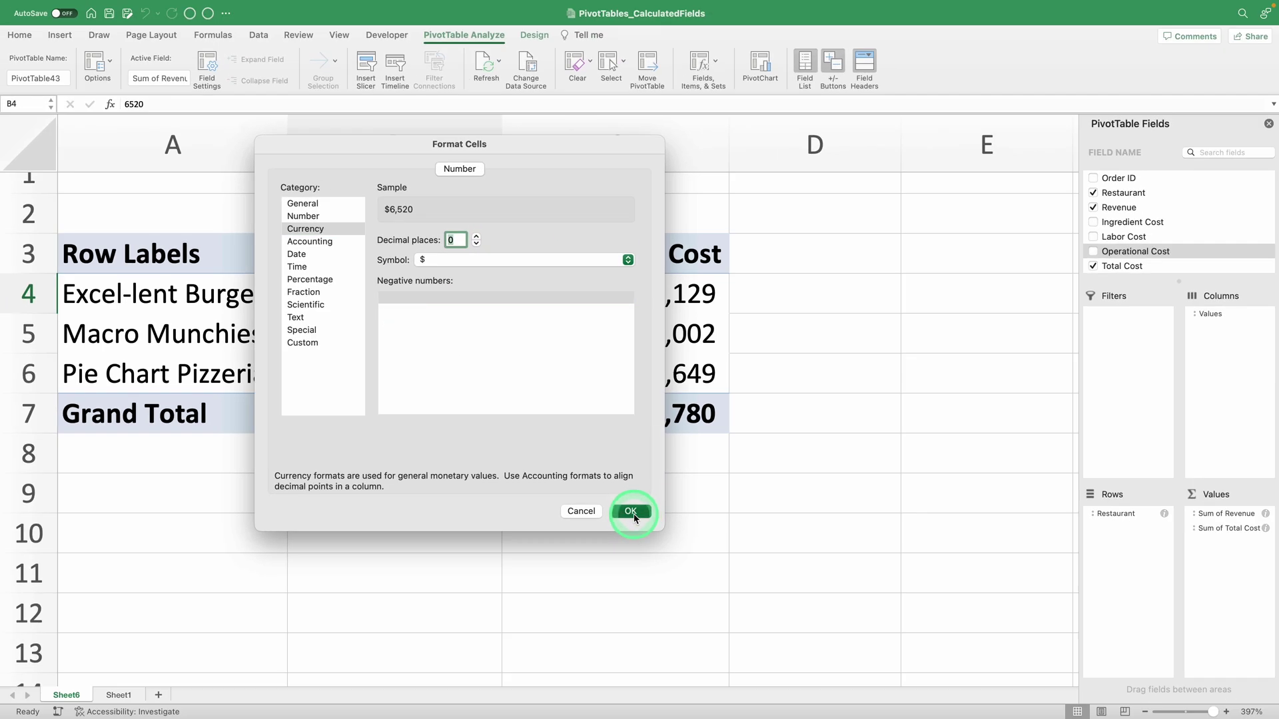
{"action": "left_click", "coordinate": [803, 598]}
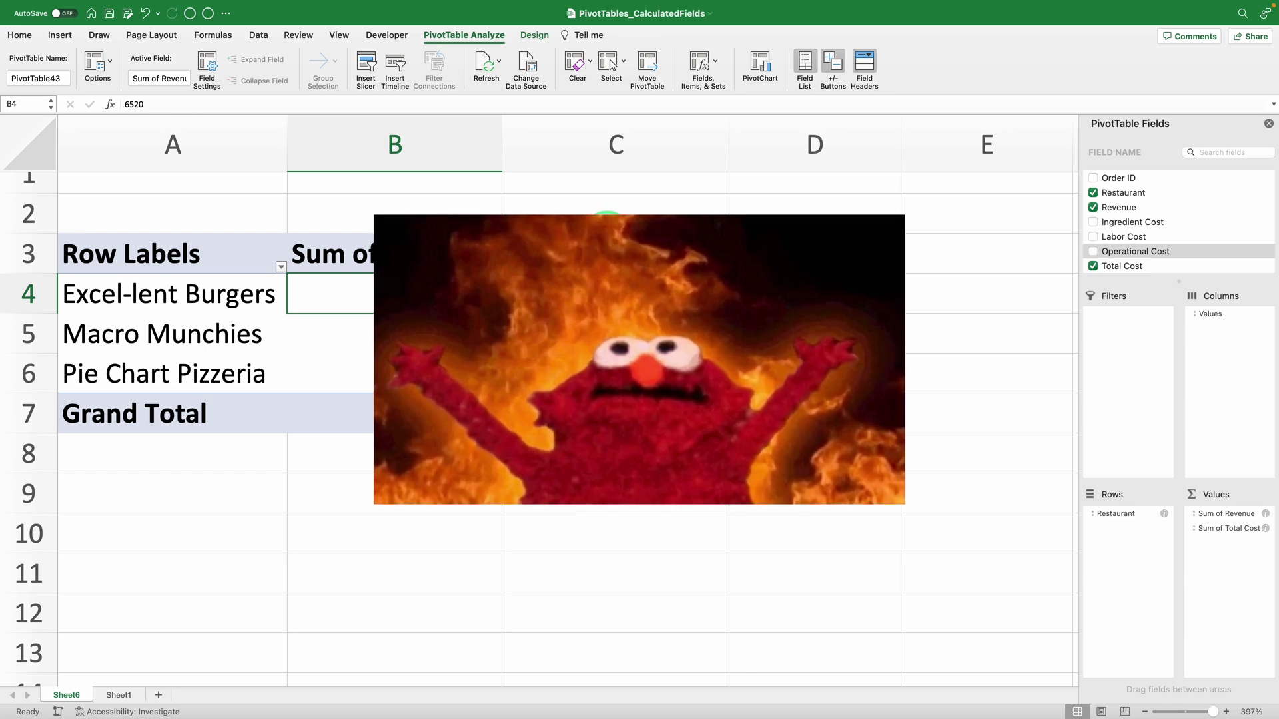
{"action": "left_click", "coordinate": [391, 252]}
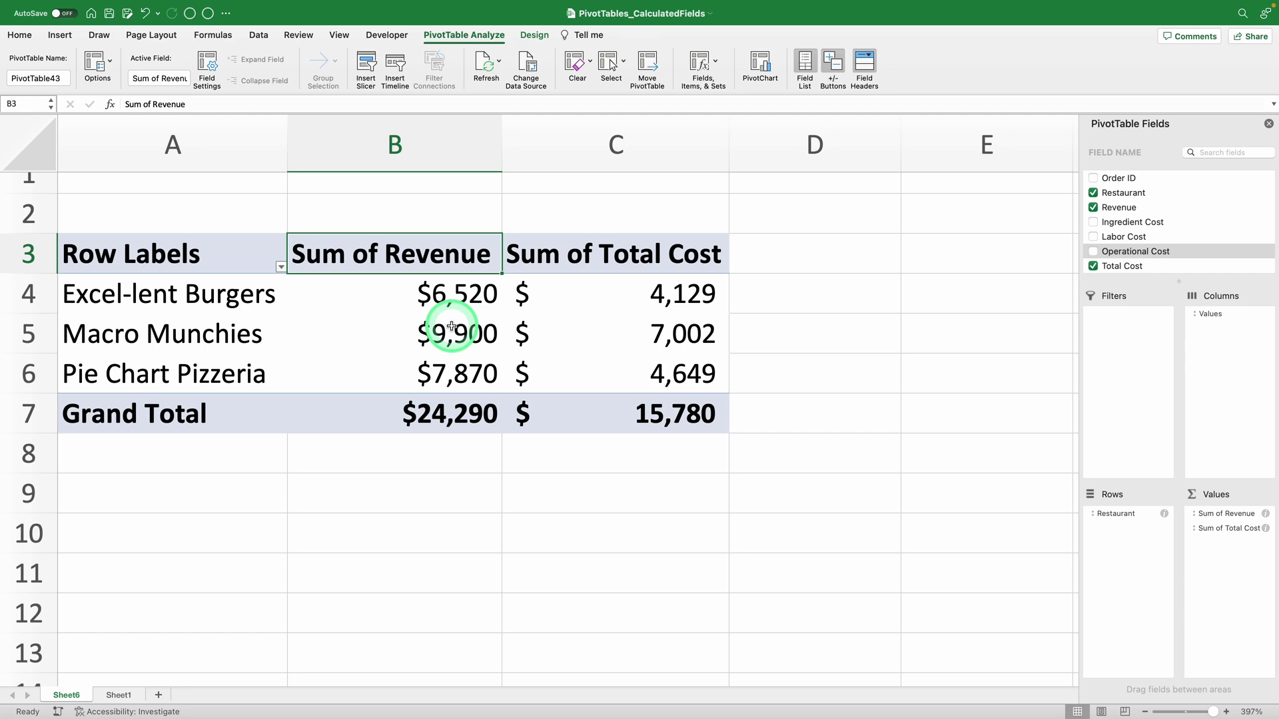
Step: Rename the Sum of Revenue header to Revenue, resolving the duplicate field name warning
{"action": "type", "text": "R"}
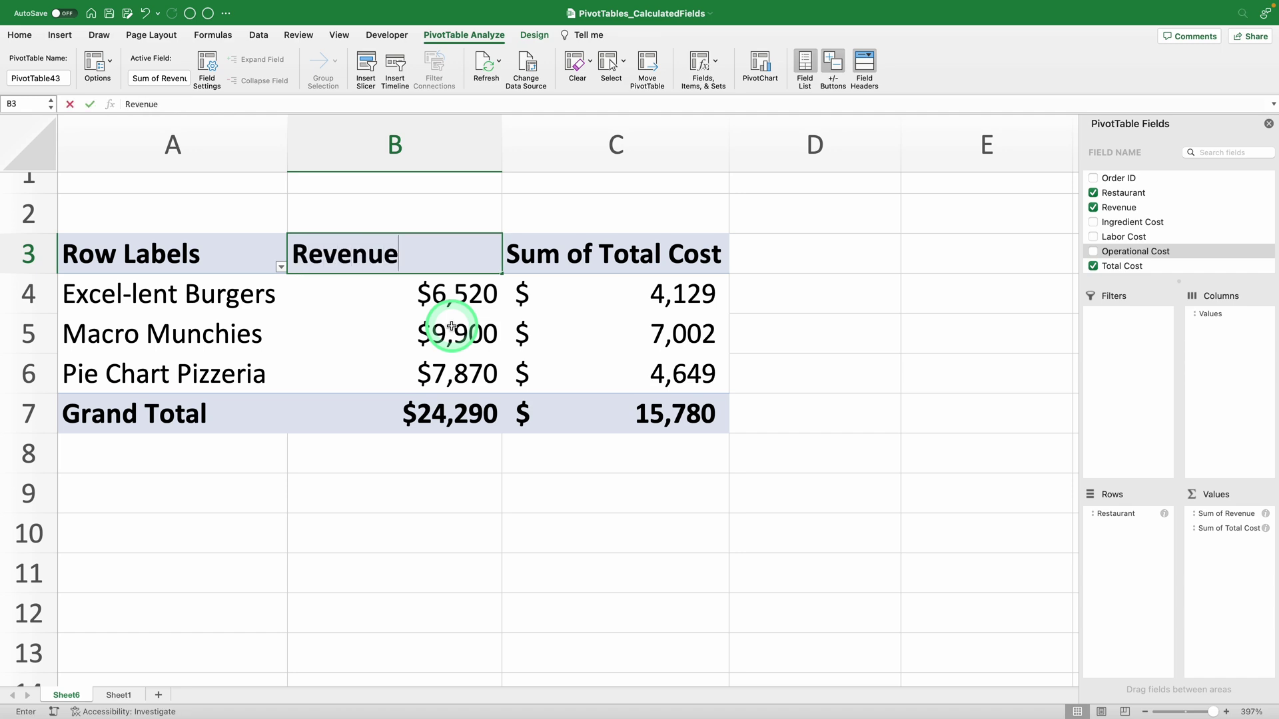
{"action": "key", "text": "Return"}
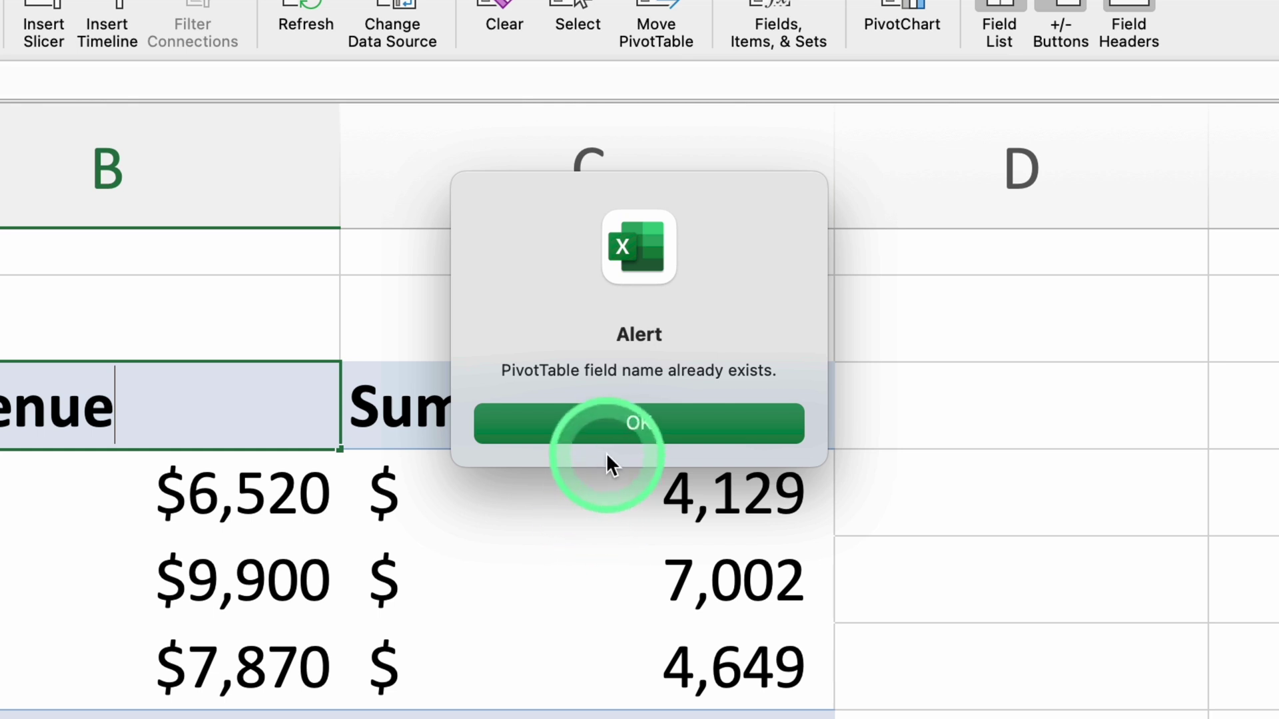
{"action": "left_click", "coordinate": [623, 433]}
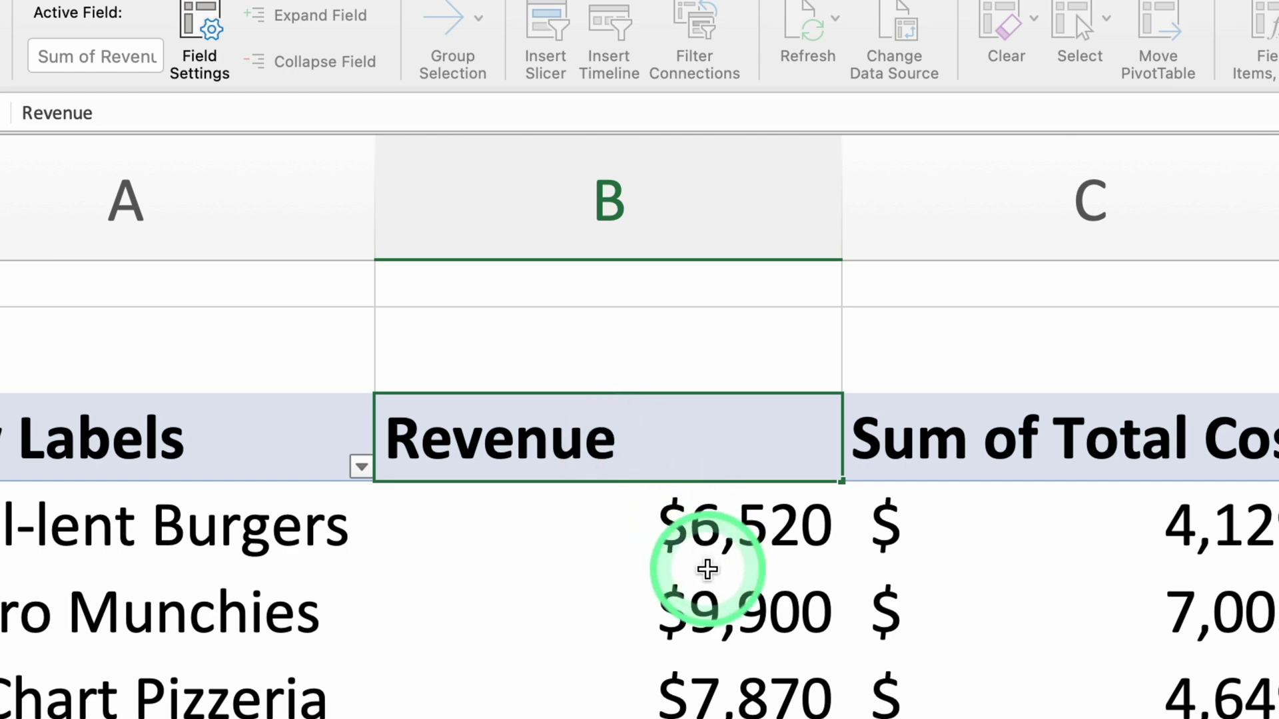
{"action": "left_click", "coordinate": [705, 565]}
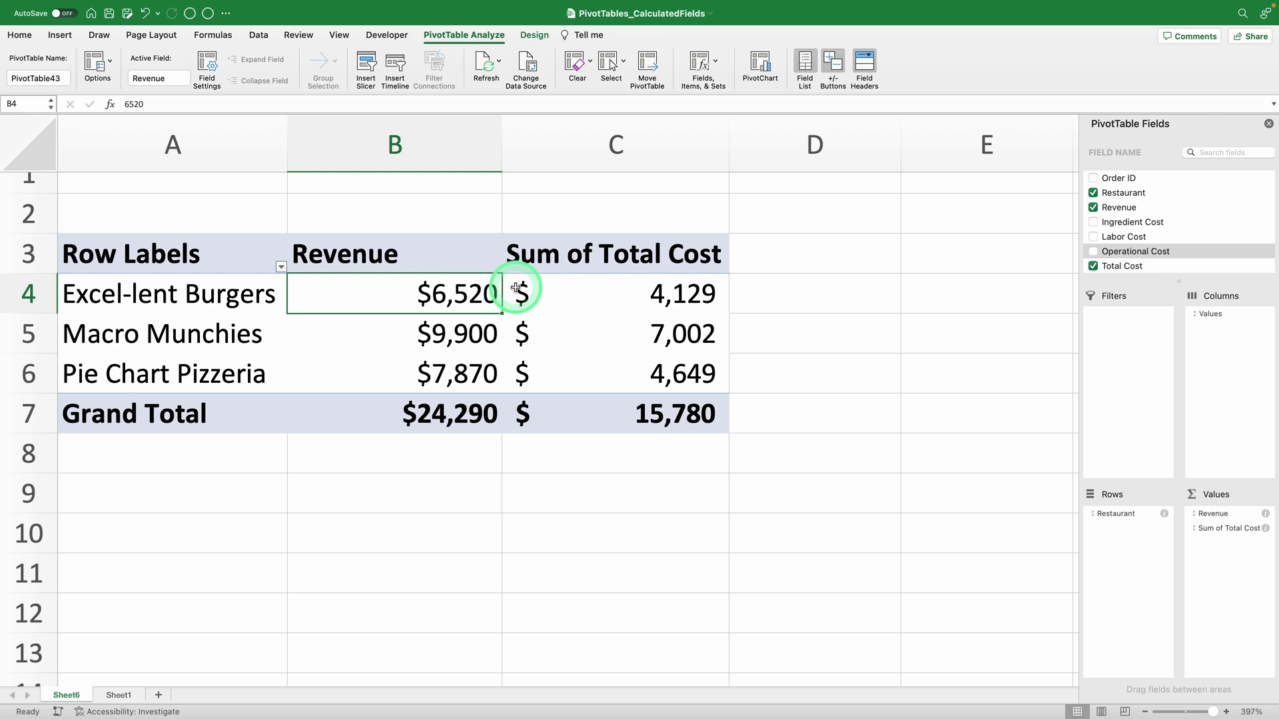
Step: Rename the Sum of Total Cost header in C3 to Total Cost
{"action": "left_click", "coordinate": [553, 255]}
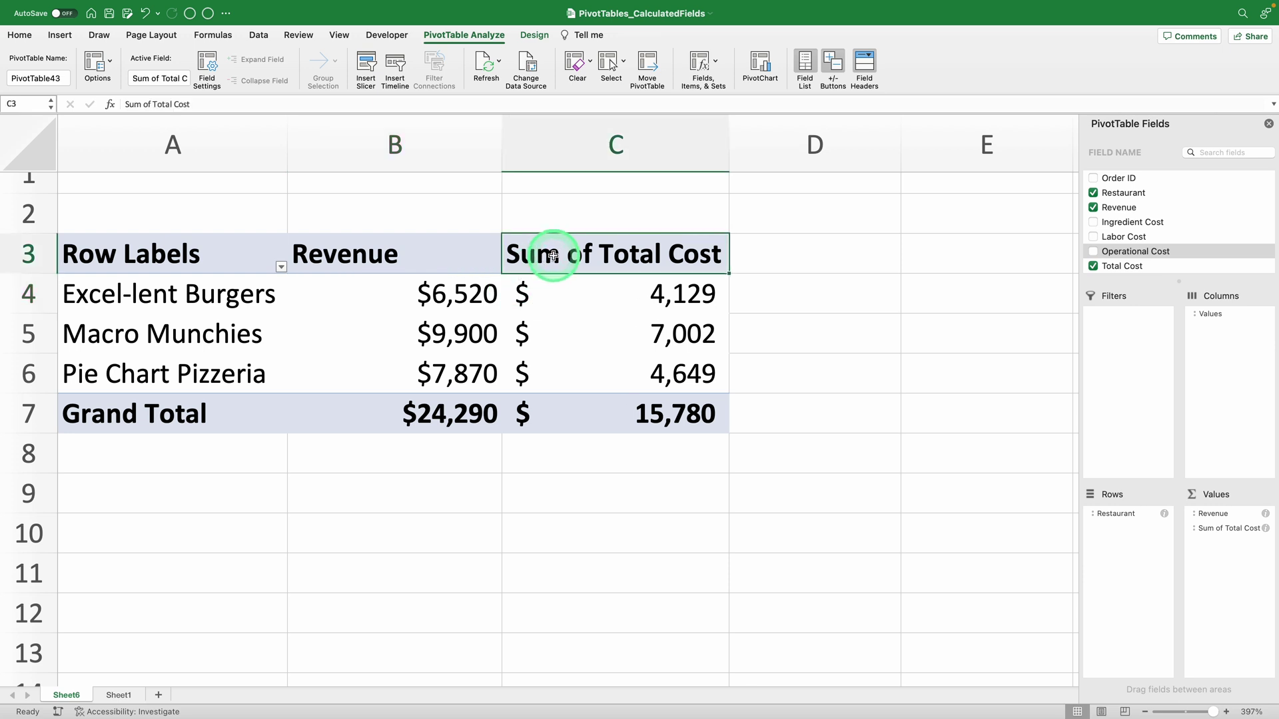
{"action": "type", "text": "To"}
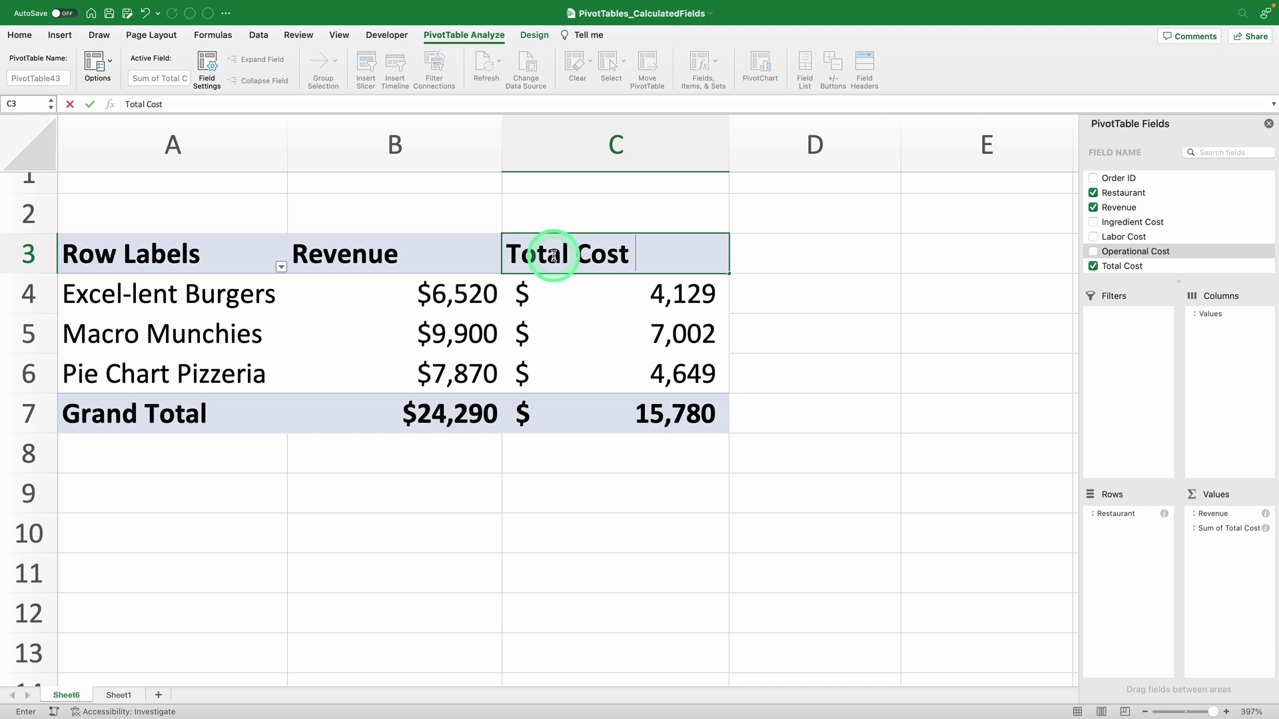
{"action": "left_click", "coordinate": [696, 287]}
{"action": "left_click", "coordinate": [573, 306]}
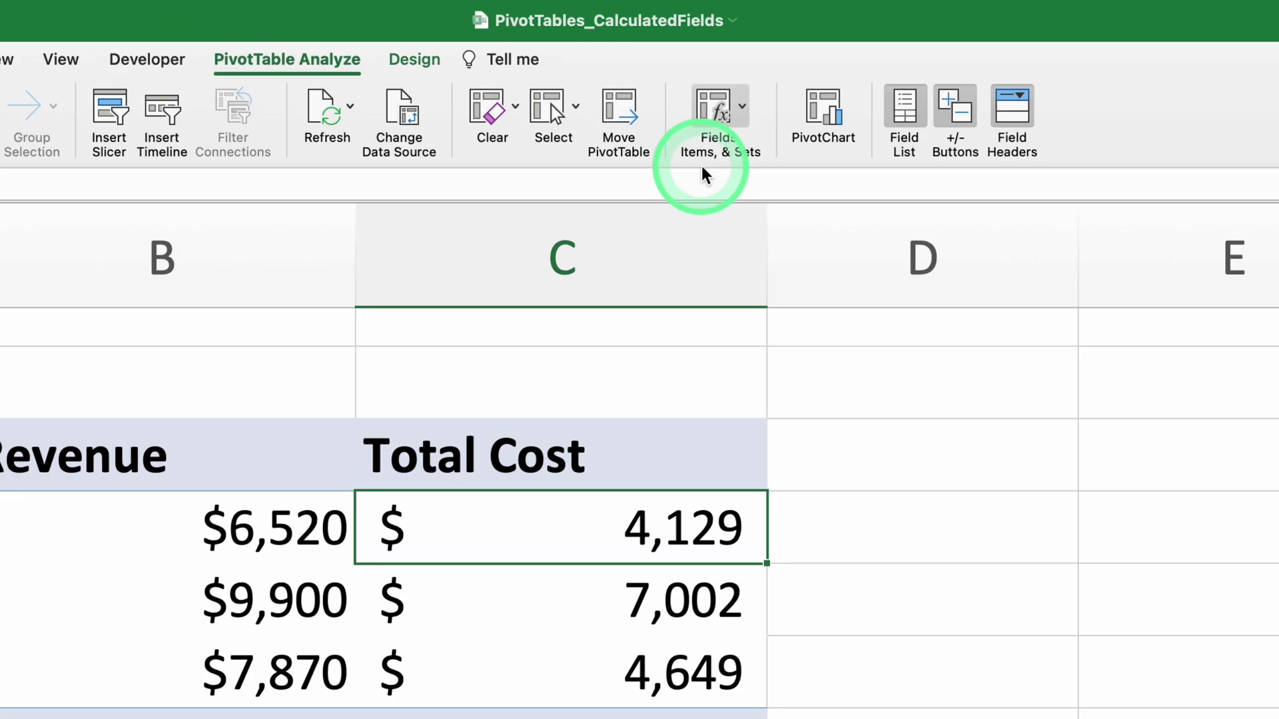
Step: Start a new calculated field named Profit Margin with an empty formula
{"action": "left_click", "coordinate": [748, 108]}
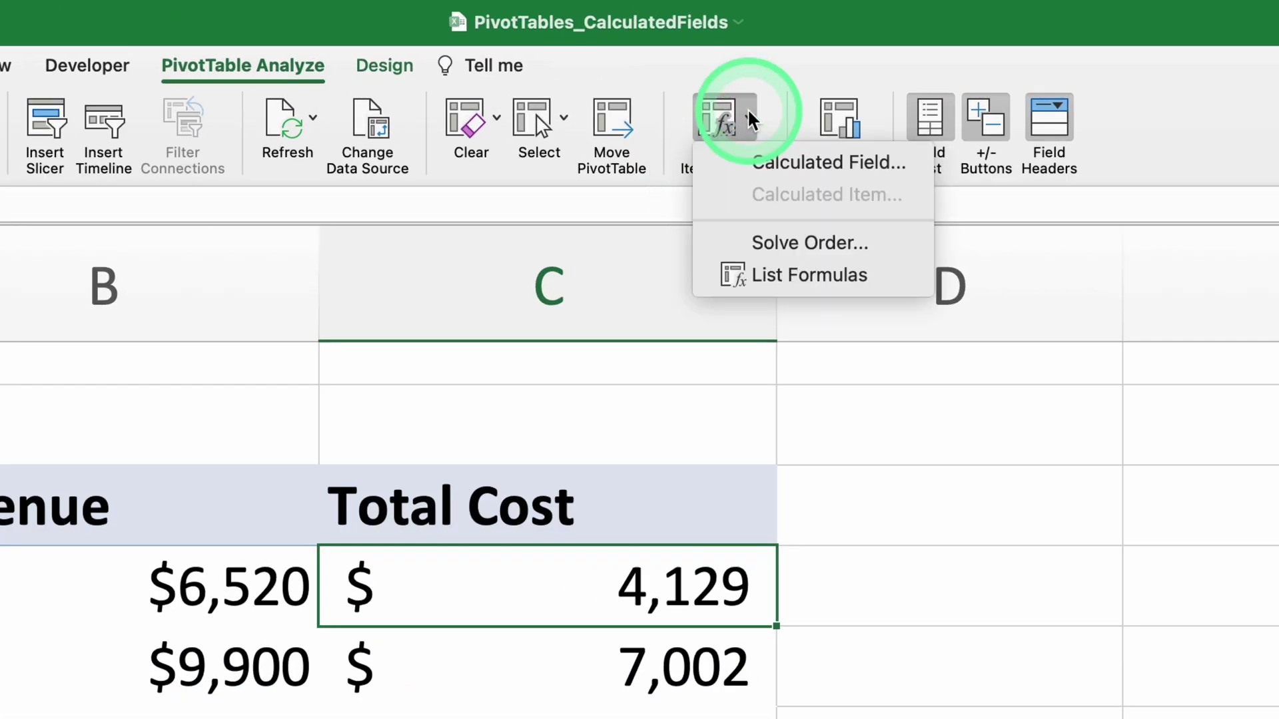
{"action": "left_click", "coordinate": [802, 162]}
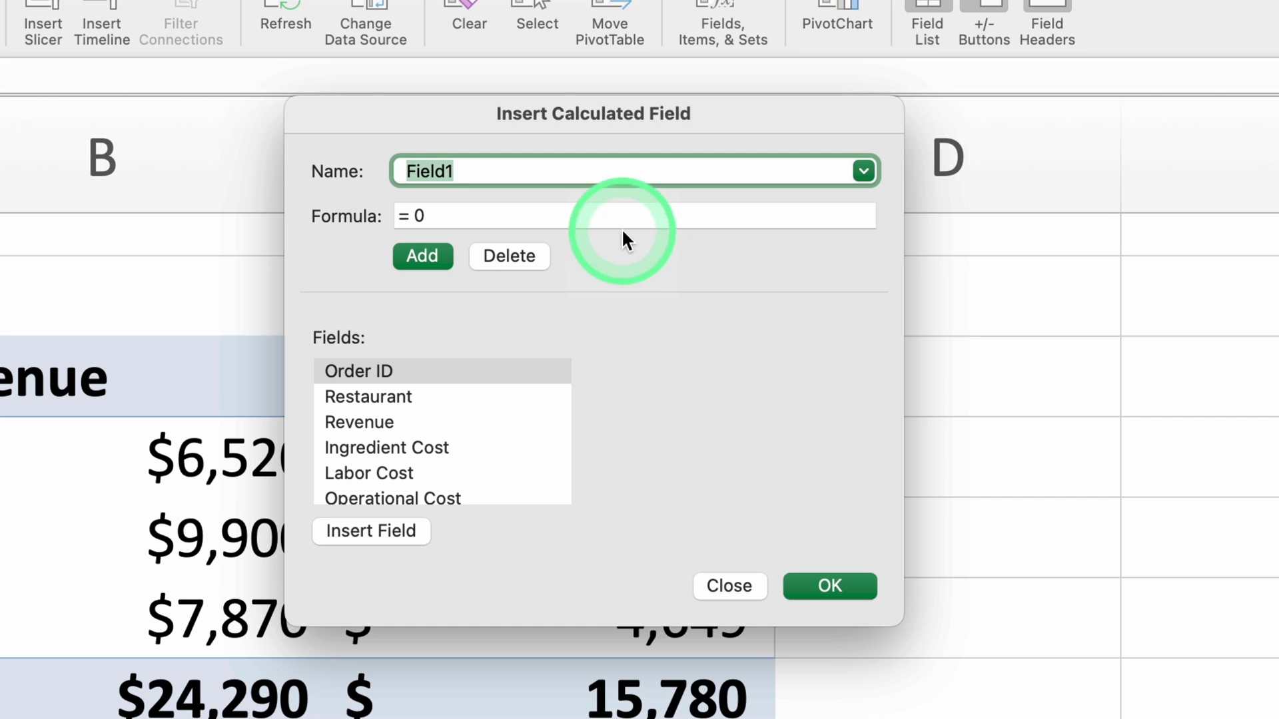
{"action": "type", "text": "Profit Margin"}
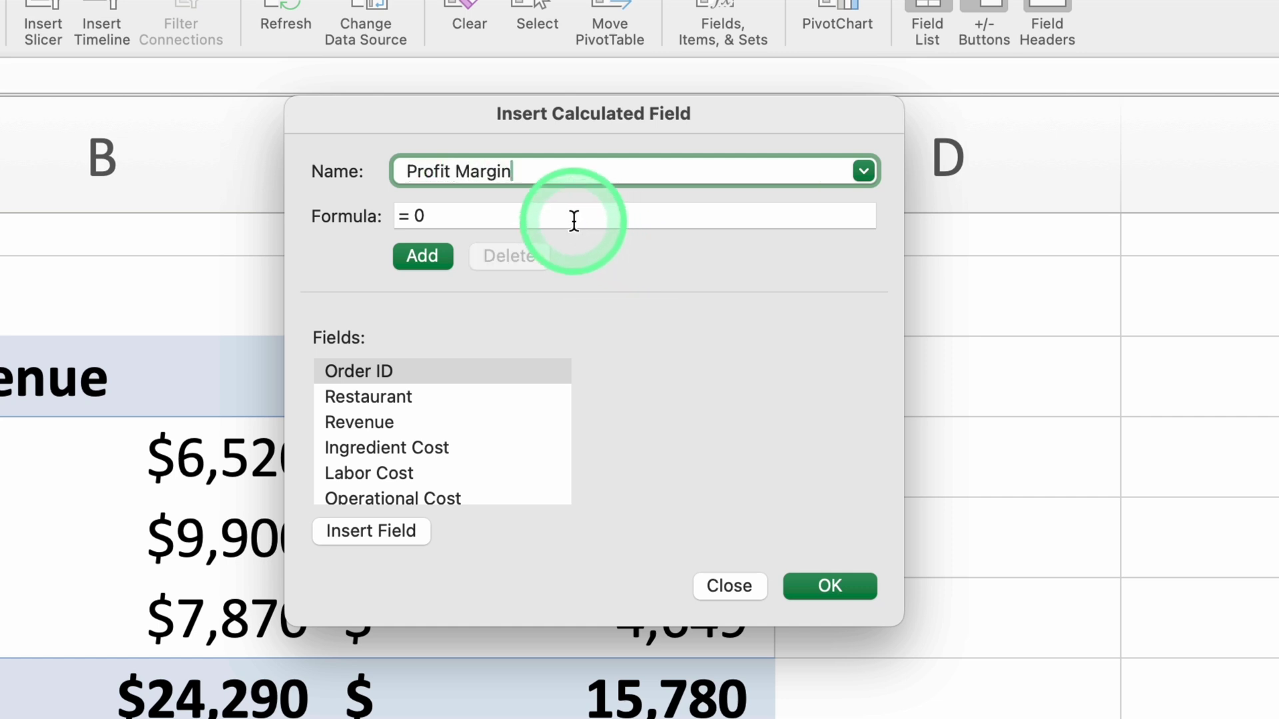
{"action": "left_click", "coordinate": [571, 216]}
{"action": "key", "text": "BackSpace"}
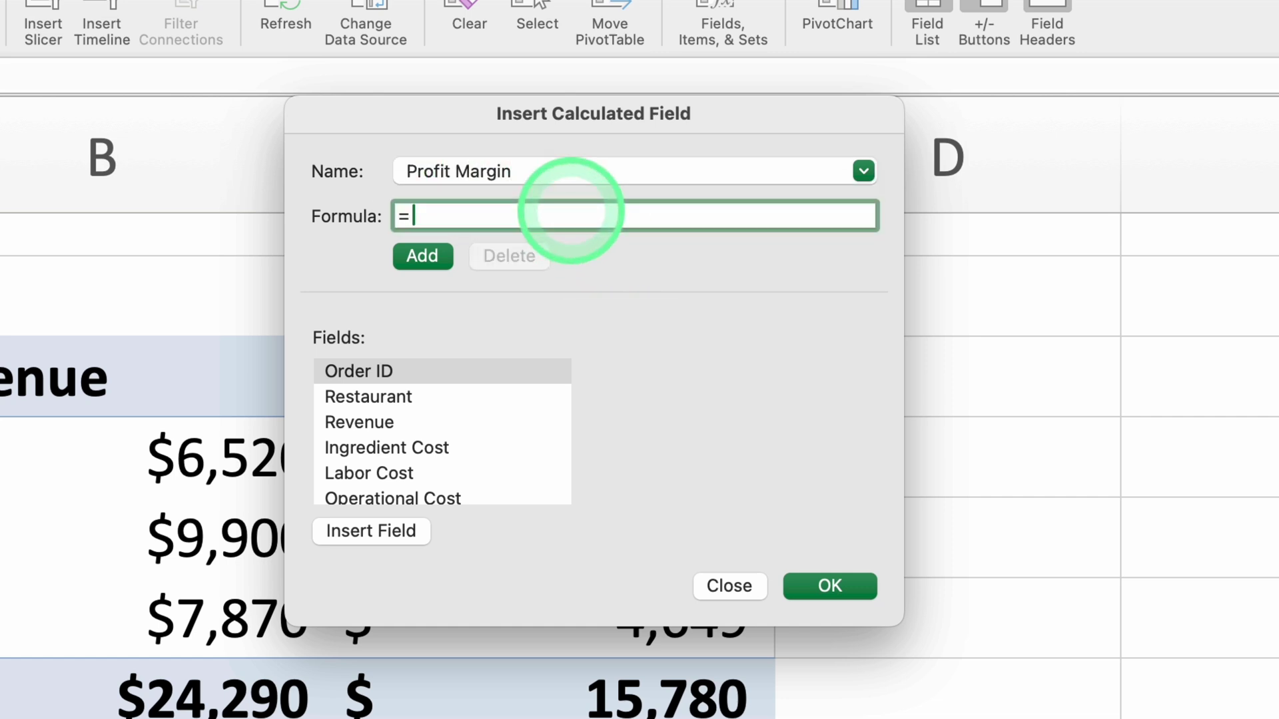
Step: Build the formula Revenue - 'Total Cost' / Revenue from the field list
{"action": "double_click", "coordinate": [360, 426]}
{"action": "type", "text": "-"}
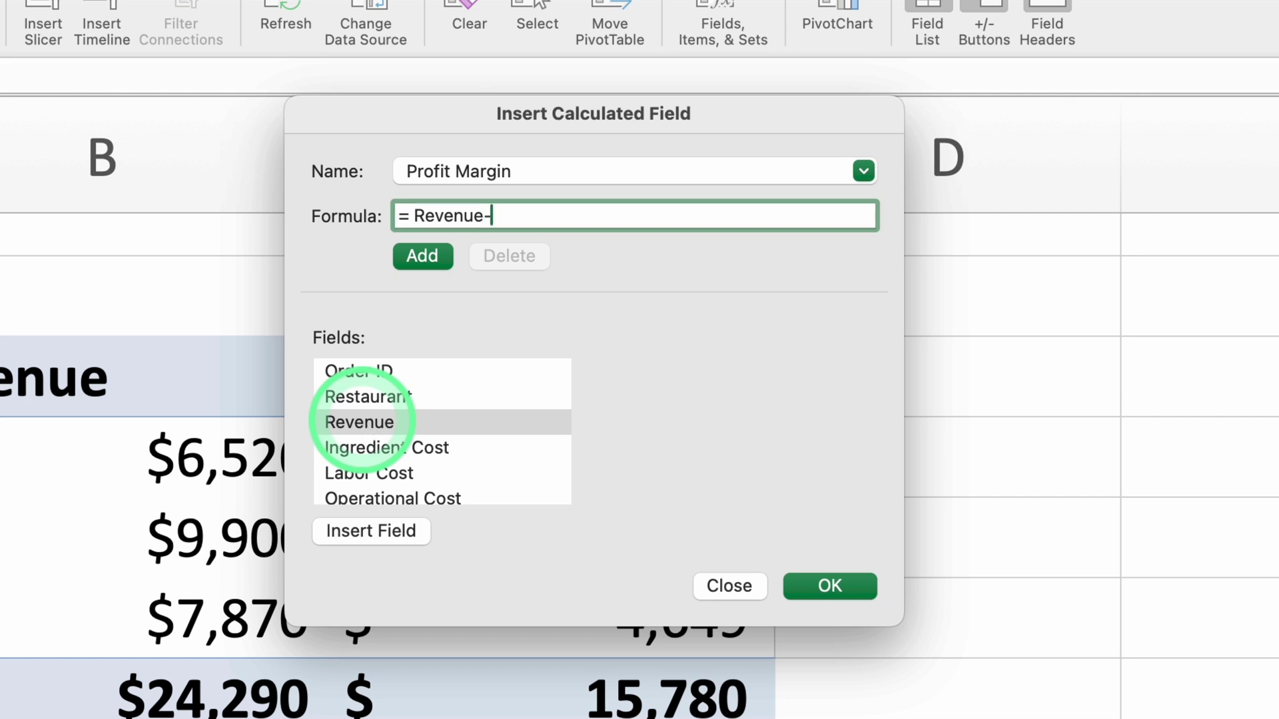
{"action": "scroll", "coordinate": [394, 474], "scroll_direction": "down", "scroll_amount": 2}
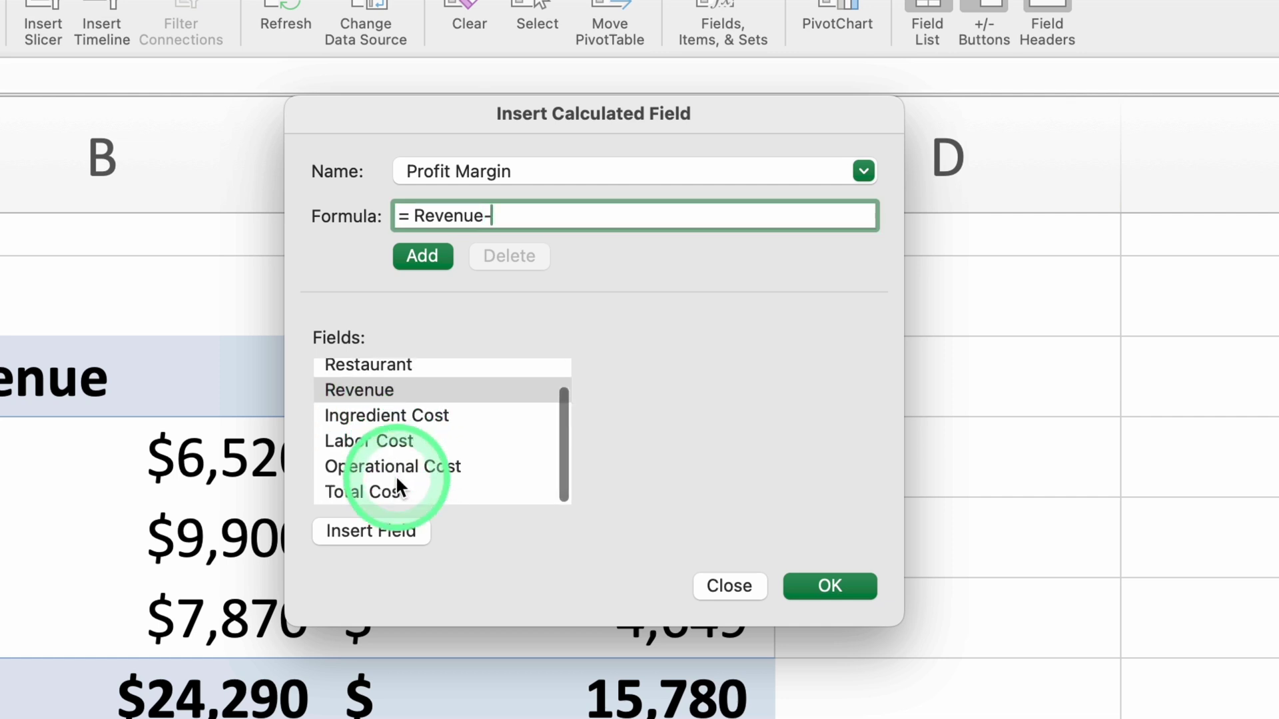
{"action": "double_click", "coordinate": [366, 494]}
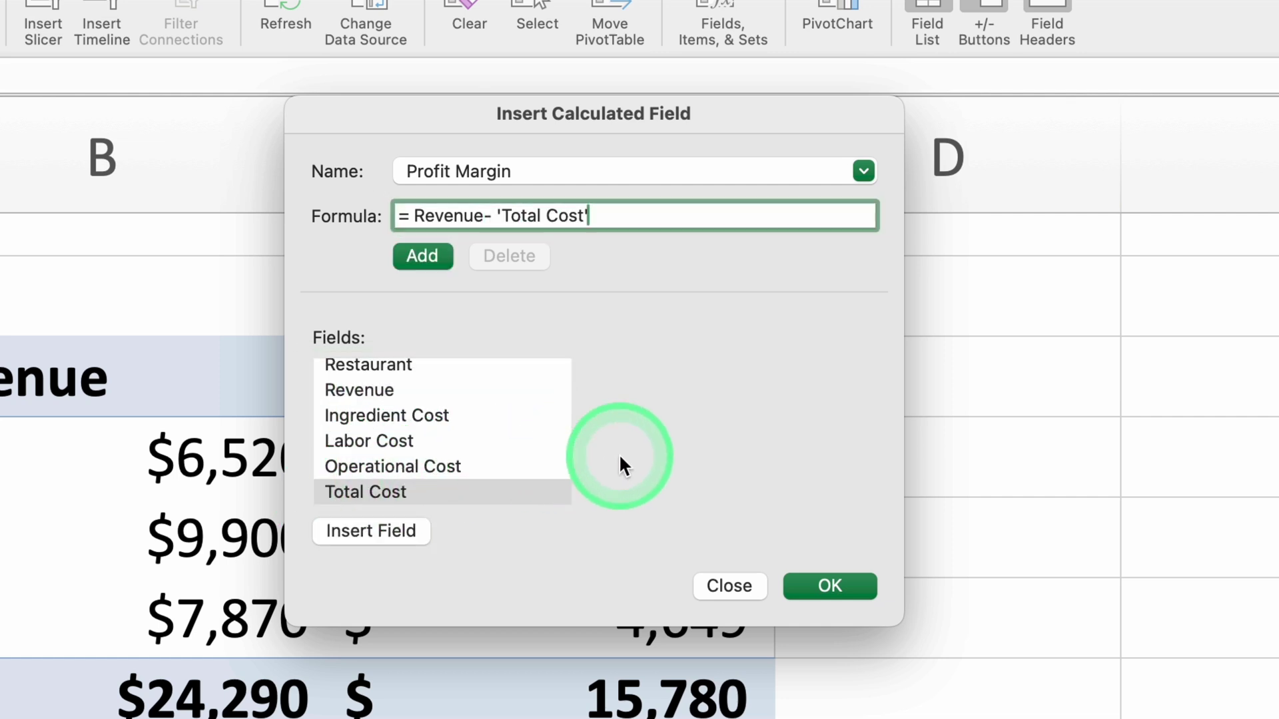
{"action": "type", "text": "/"}
{"action": "double_click", "coordinate": [396, 391]}
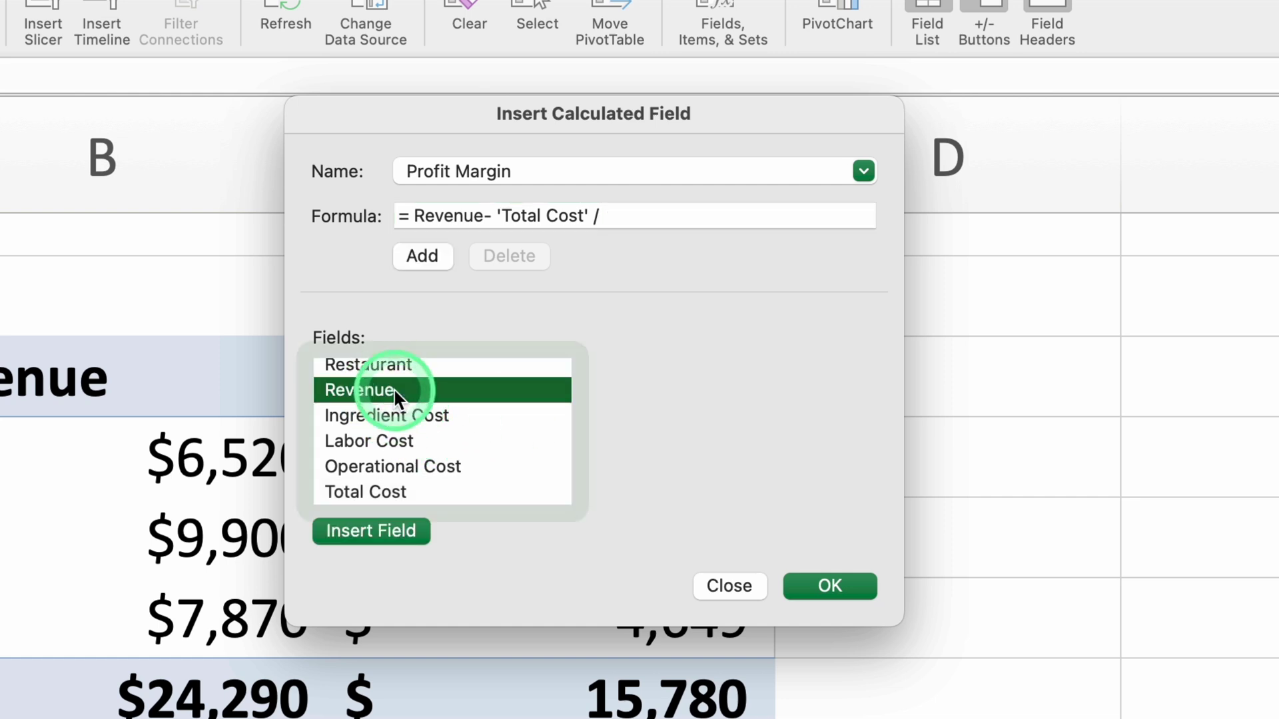
Step: Wrap Revenue - 'Total Cost' in parentheses and add the Profit Margin field
{"action": "left_click", "coordinate": [415, 206]}
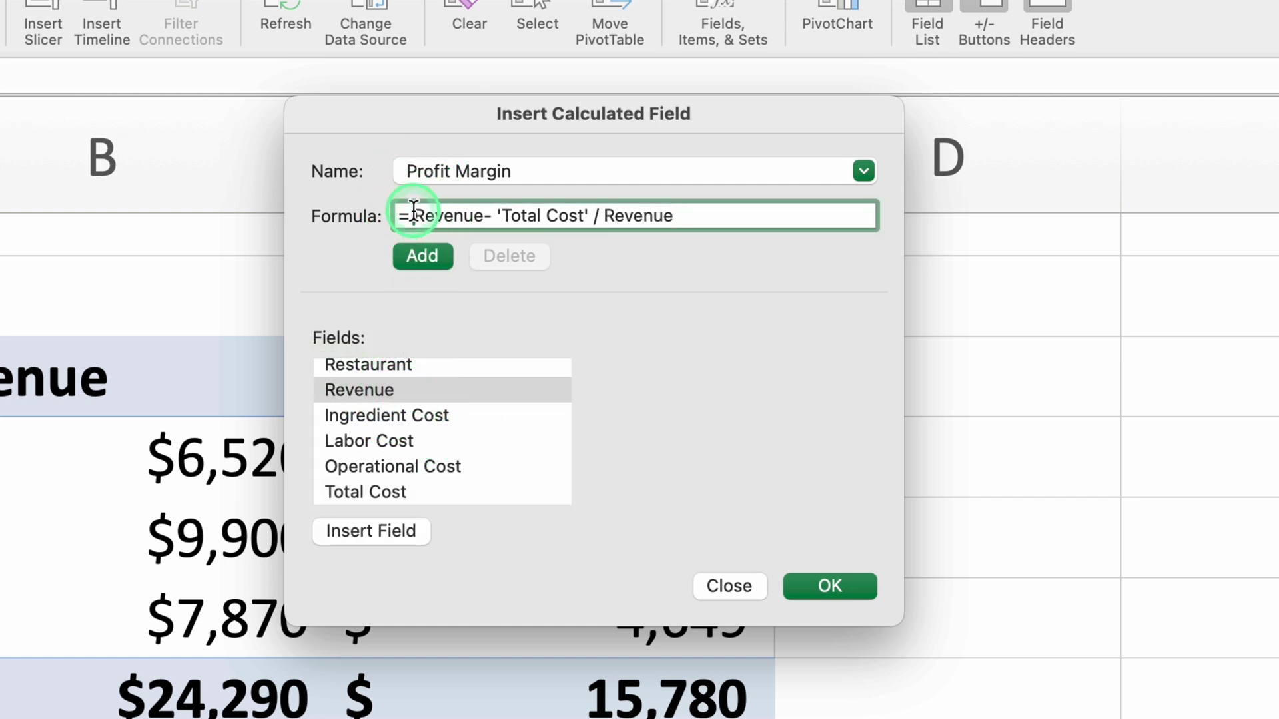
{"action": "left_click", "coordinate": [603, 348]}
{"action": "type", "text": "("}
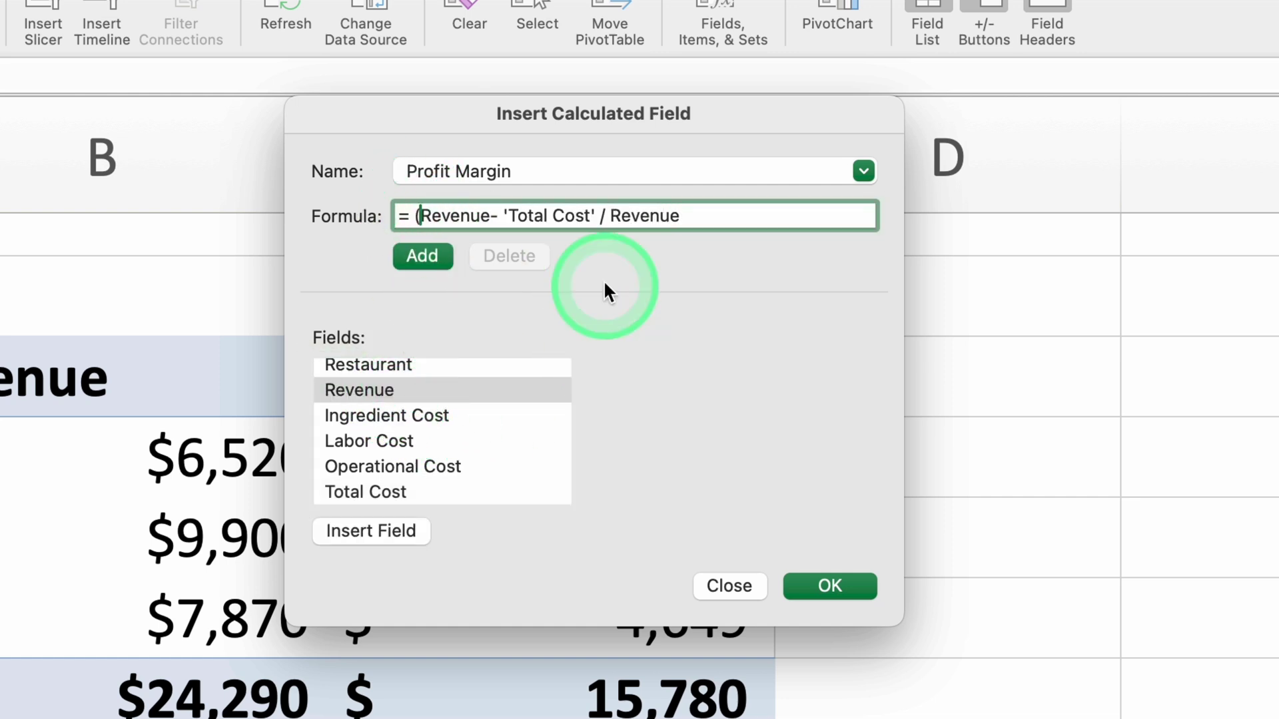
{"action": "left_click", "coordinate": [595, 216]}
{"action": "left_click", "coordinate": [772, 355]}
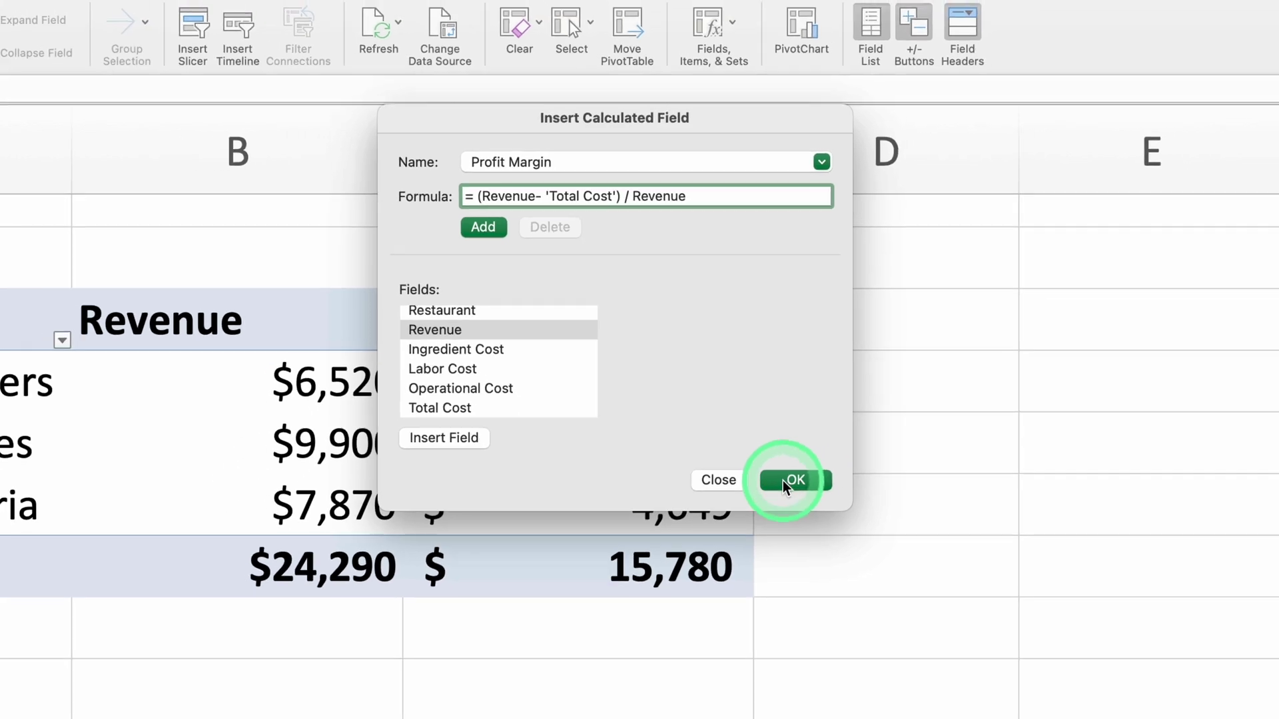
{"action": "left_click", "coordinate": [830, 586]}
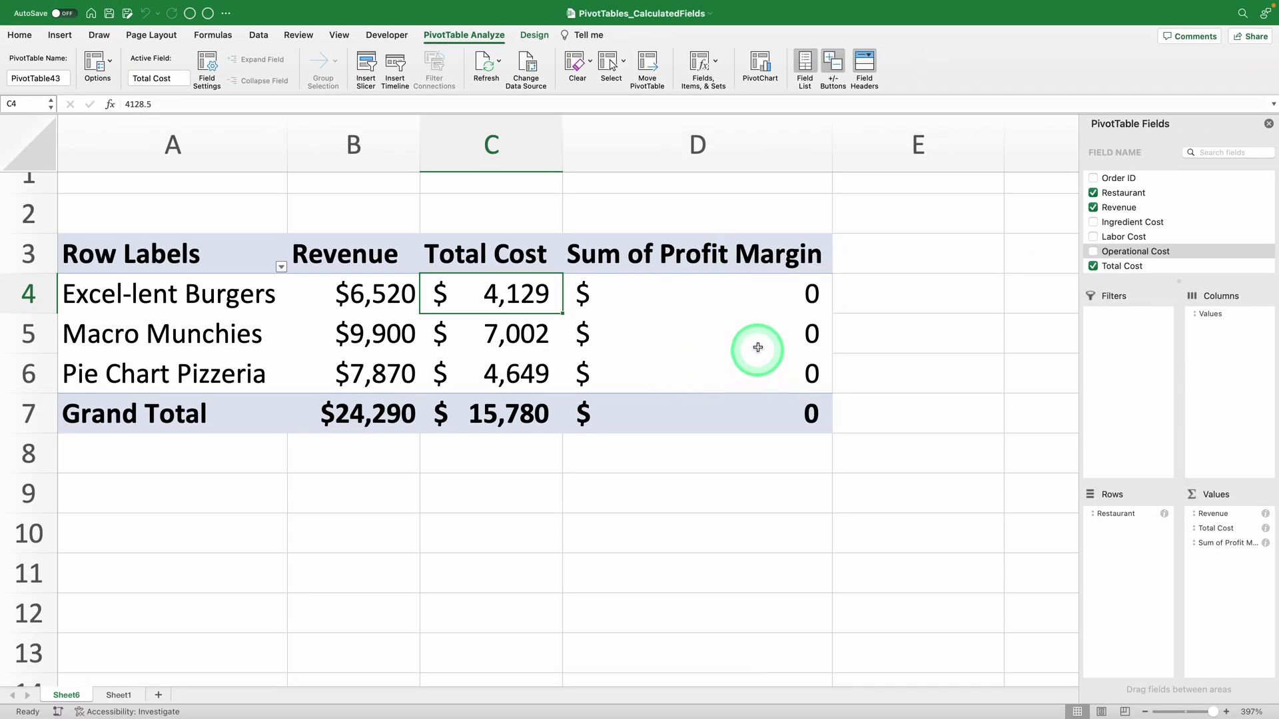
Step: Change the D3 header from Sum of Profit Margin to Profit Margin
{"action": "left_click", "coordinate": [731, 260]}
{"action": "type", "text": "P"}
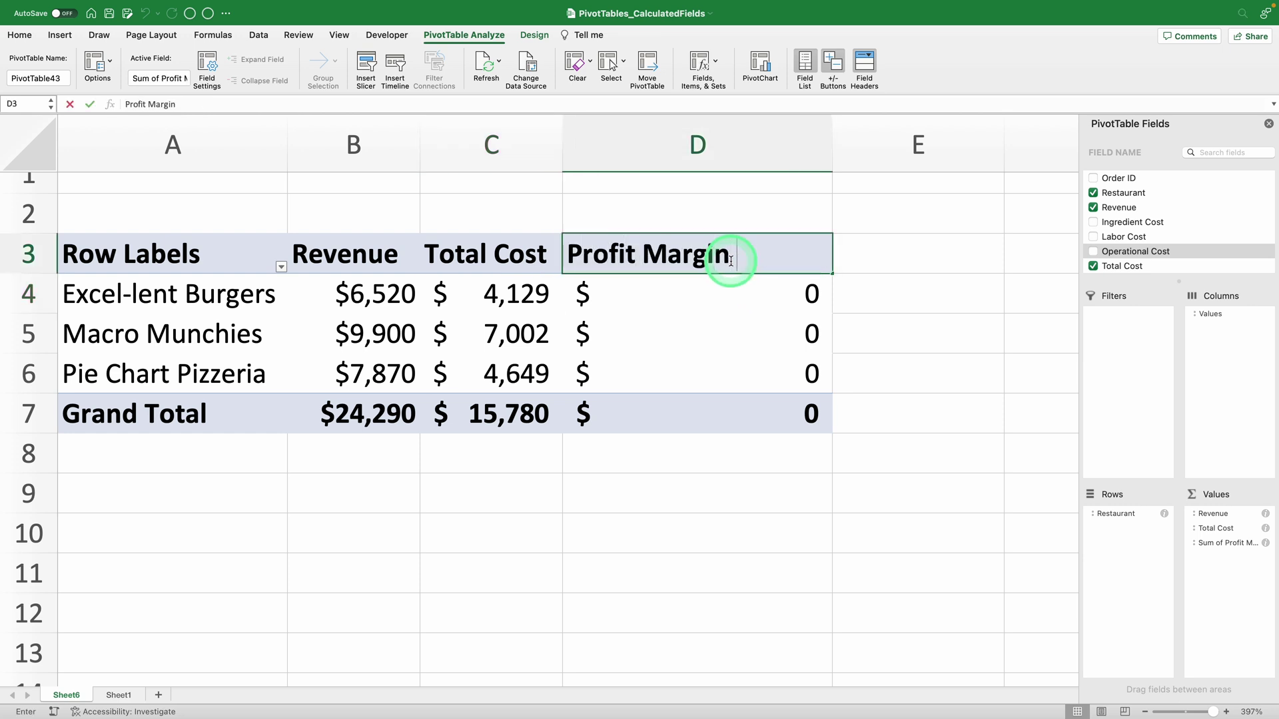
{"action": "key", "text": "Return"}
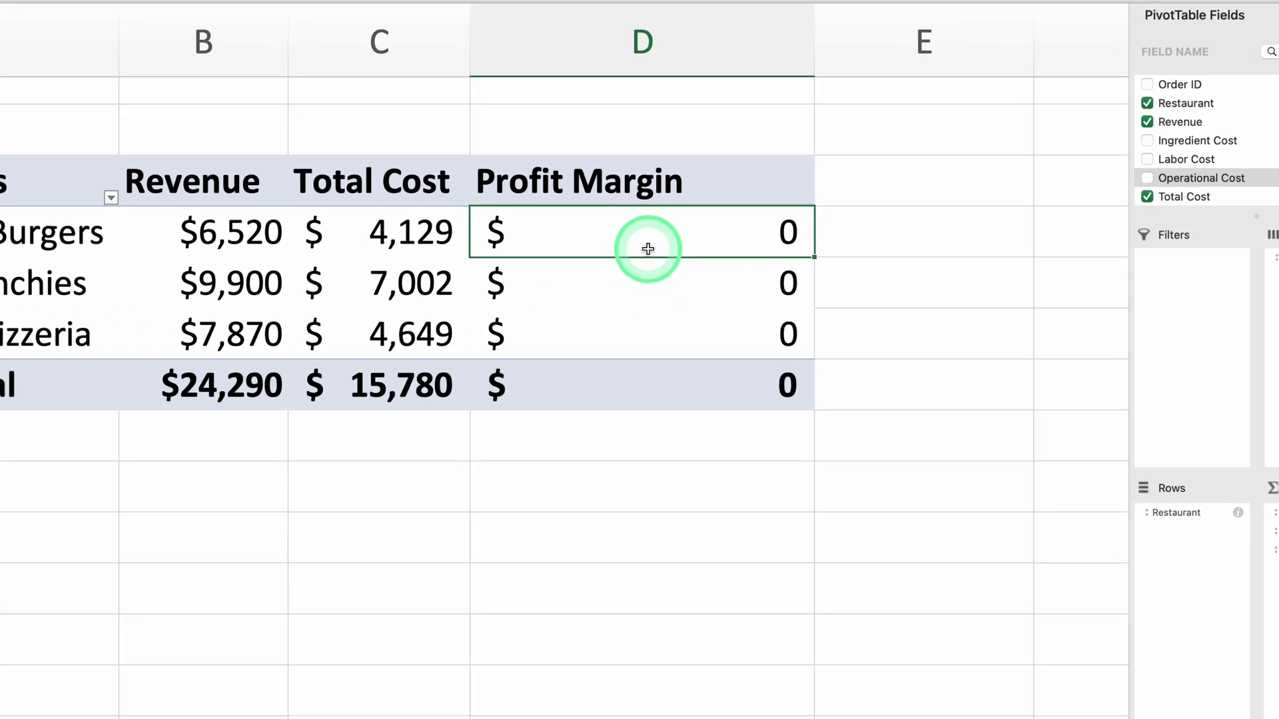
Step: Format Profit Margin as Percentage with 0 decimals: 37%, 29%, 41%, total 35%
{"action": "right_click", "coordinate": [635, 238]}
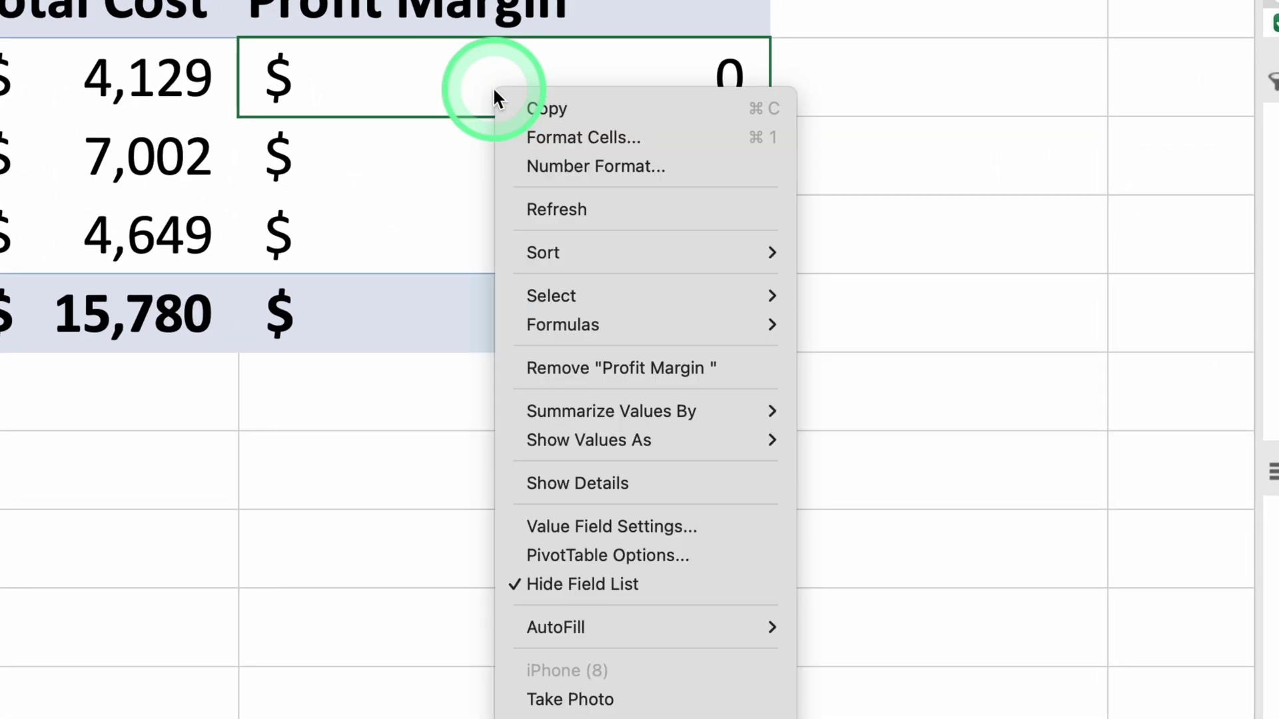
{"action": "left_click", "coordinate": [566, 162]}
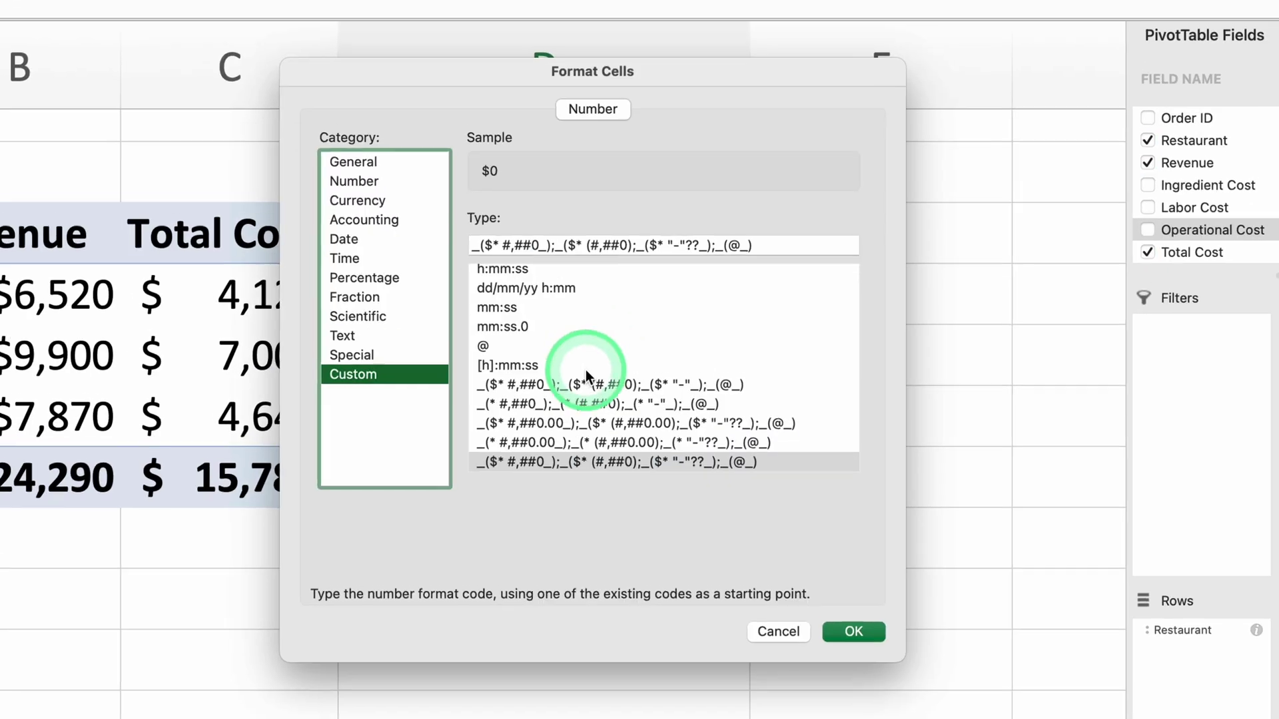
{"action": "left_click", "coordinate": [368, 277]}
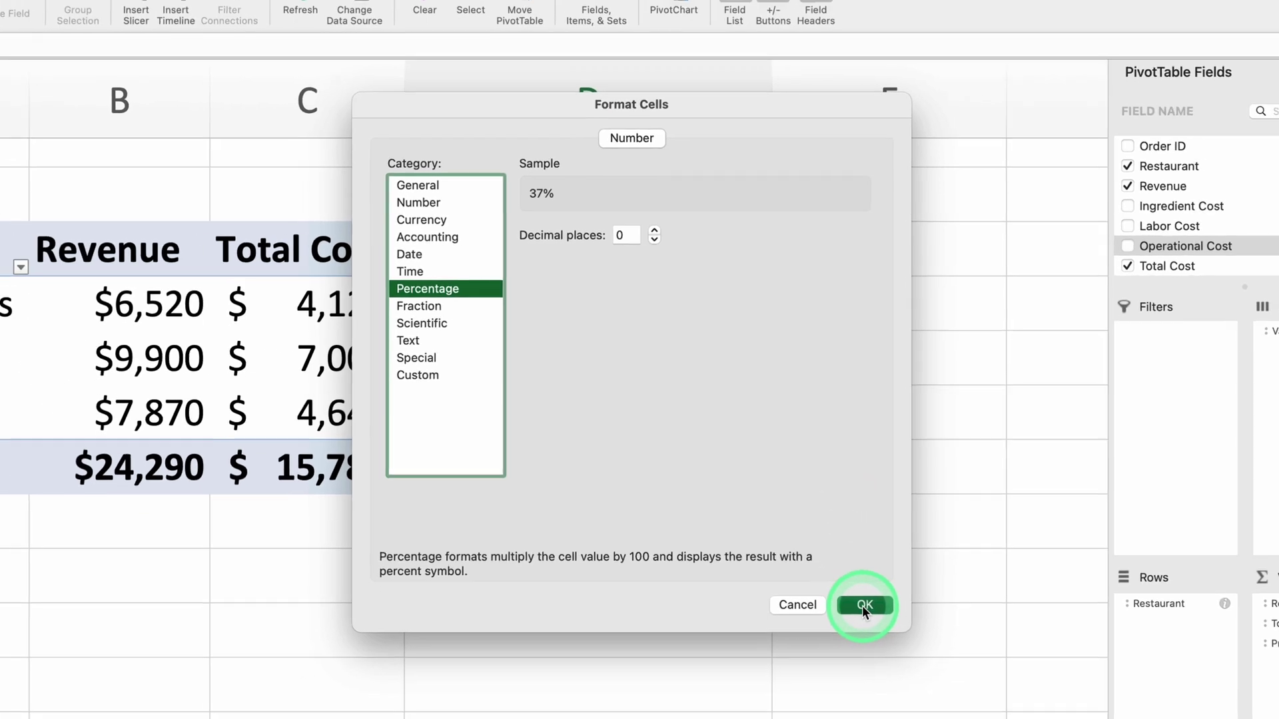
{"action": "left_click", "coordinate": [852, 640]}
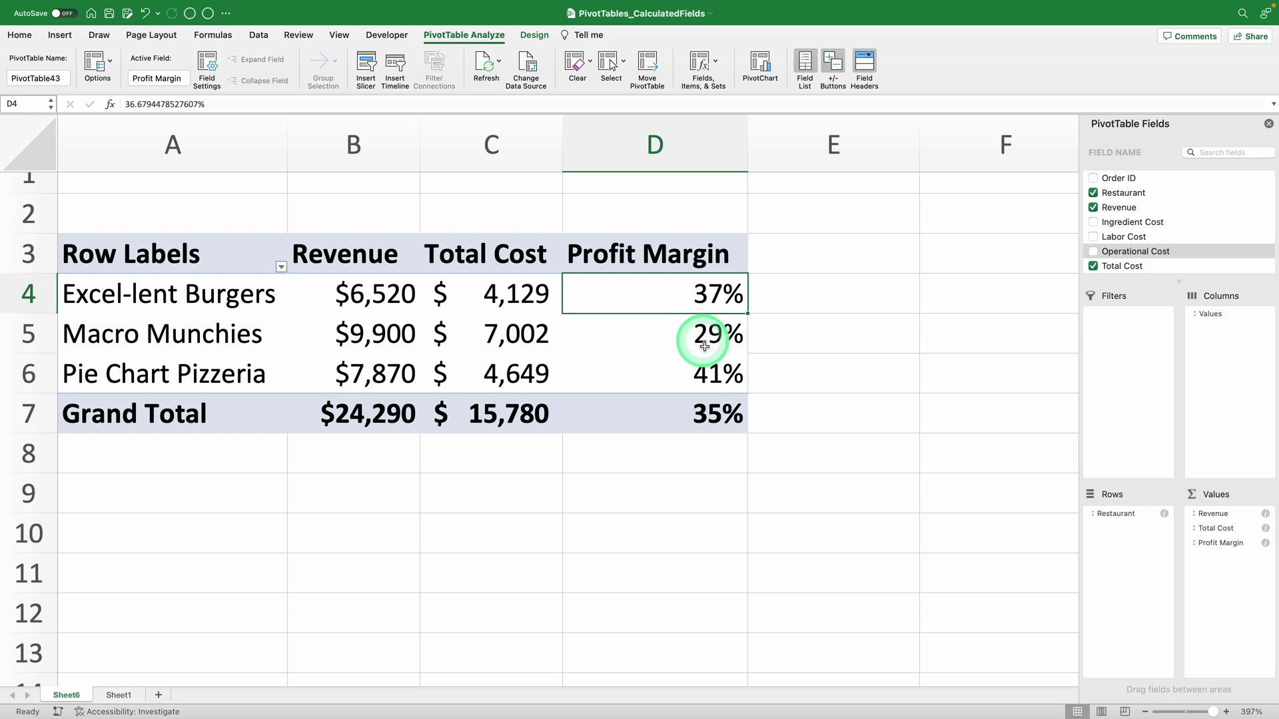
{"action": "left_click", "coordinate": [689, 375]}
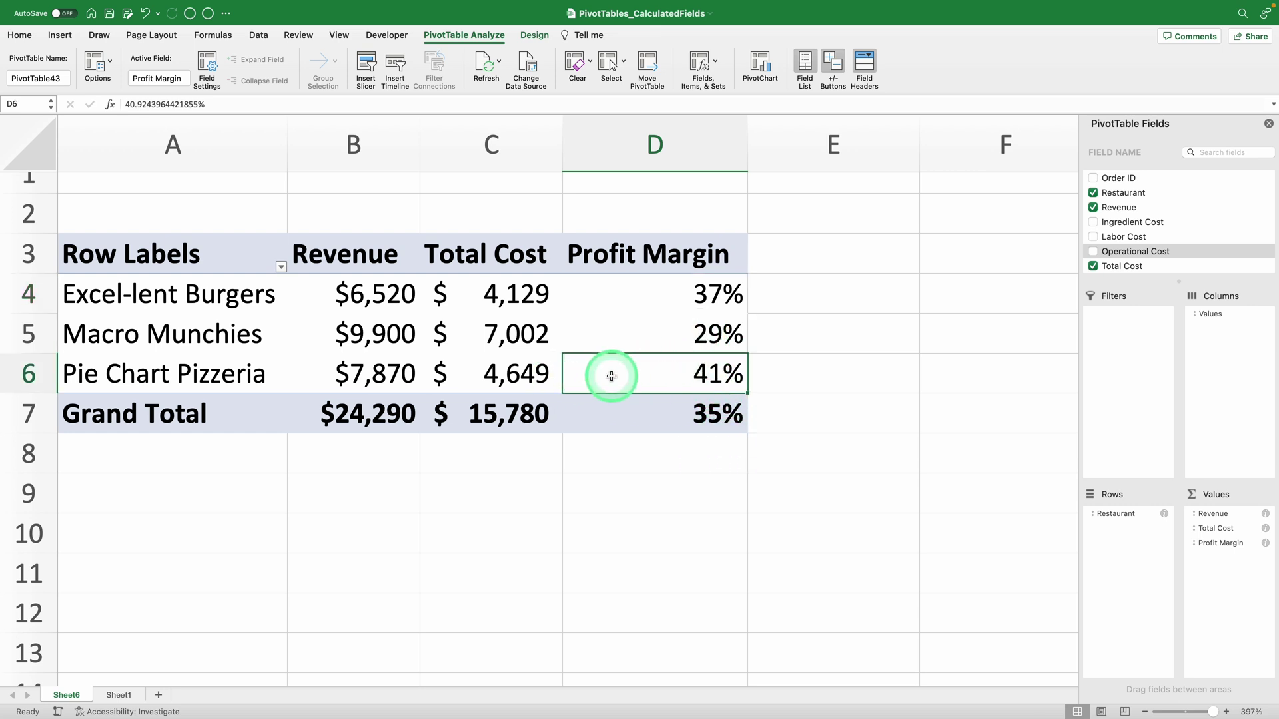